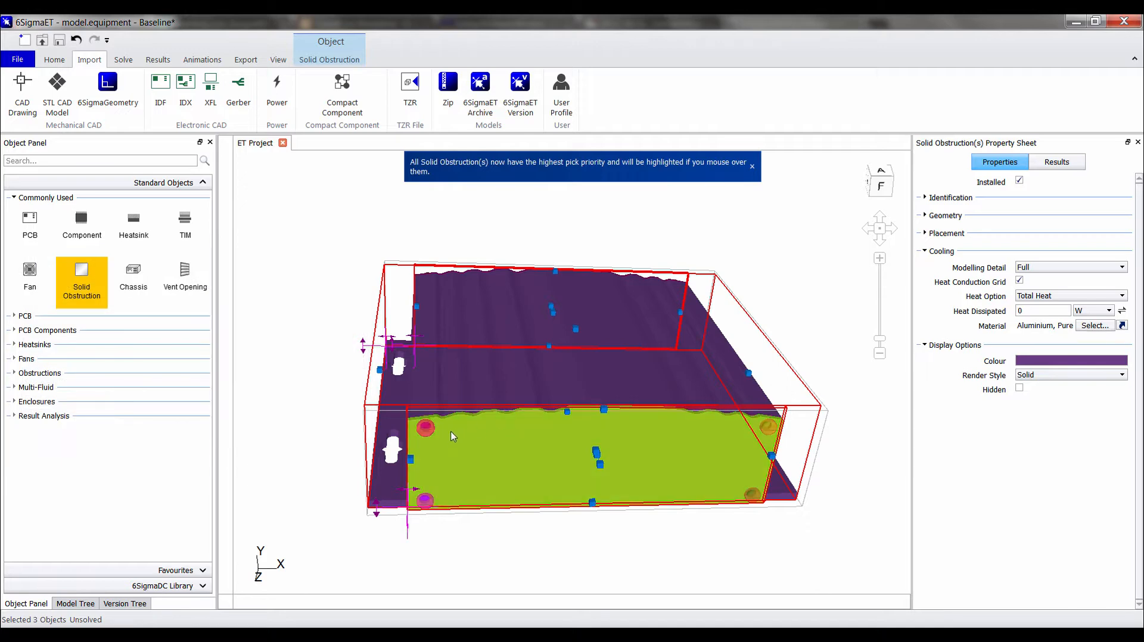
Step: Assign the Steel, Mild material to all eight screws on the two end plates of the enclosure
{"action": "left_click", "coordinate": [431, 435]}
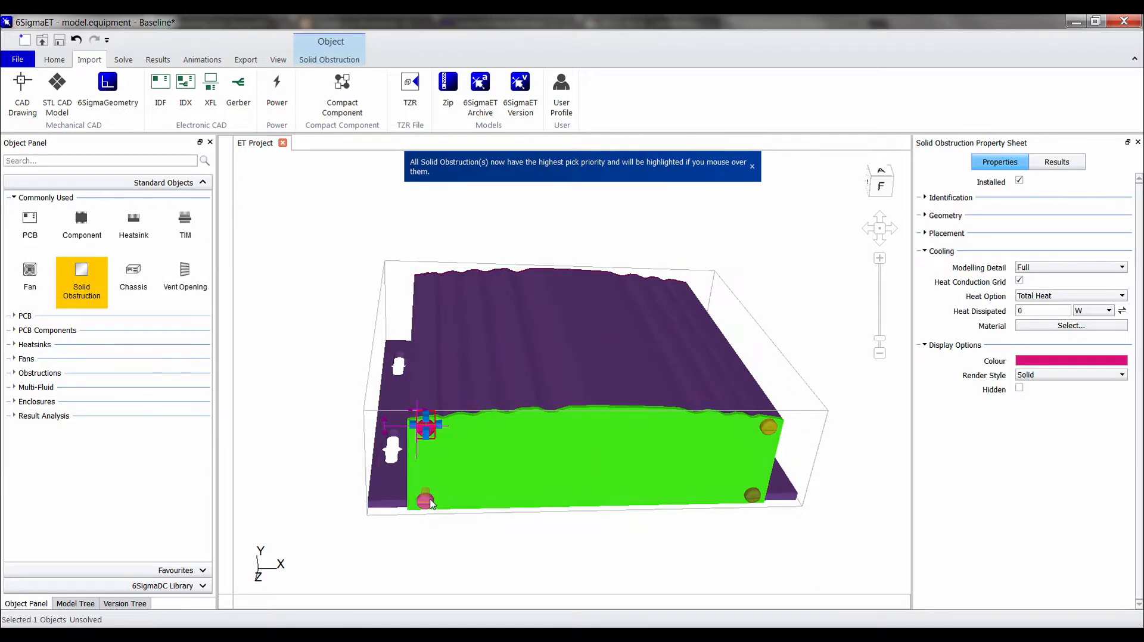
{"action": "left_click", "coordinate": [430, 503], "text": "ctrl"}
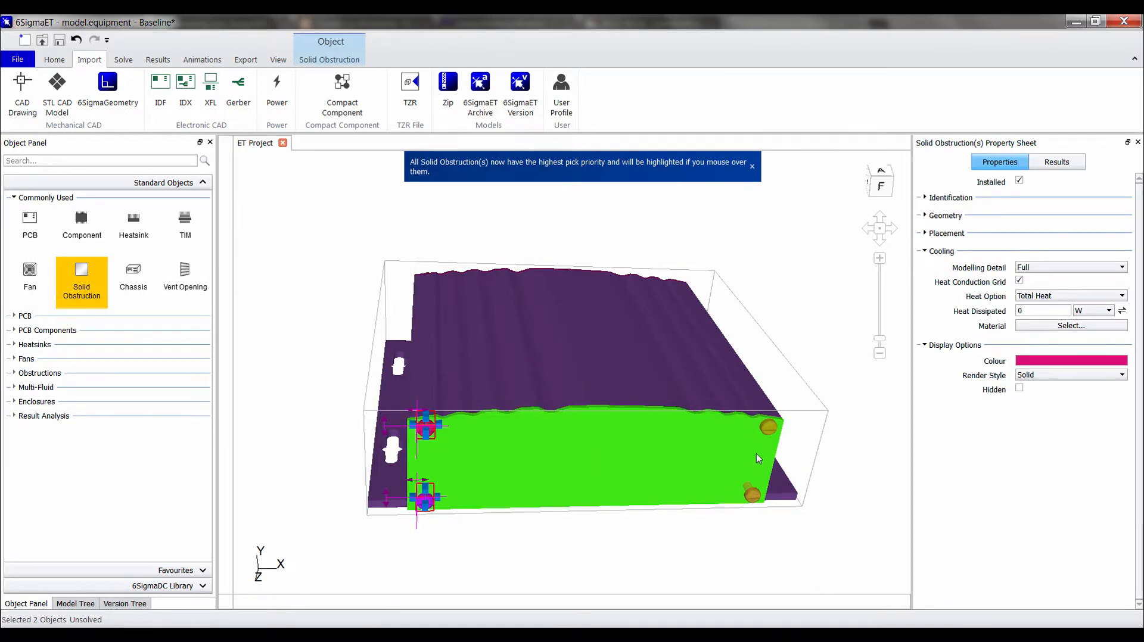
{"action": "left_click", "coordinate": [753, 494], "text": "ctrl"}
{"action": "left_click", "coordinate": [772, 431], "text": "ctrl"}
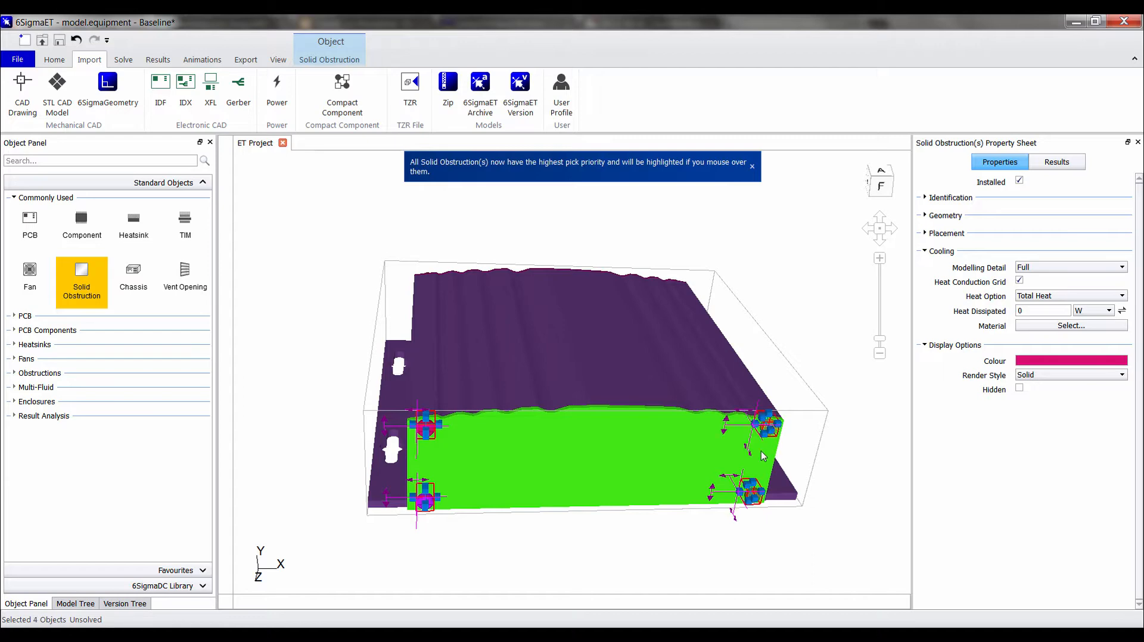
{"action": "middle_click_drag", "start_coordinate": [697, 468], "coordinate": [298, 420]}
{"action": "middle_click_drag", "start_coordinate": [649, 517], "coordinate": [547, 397]}
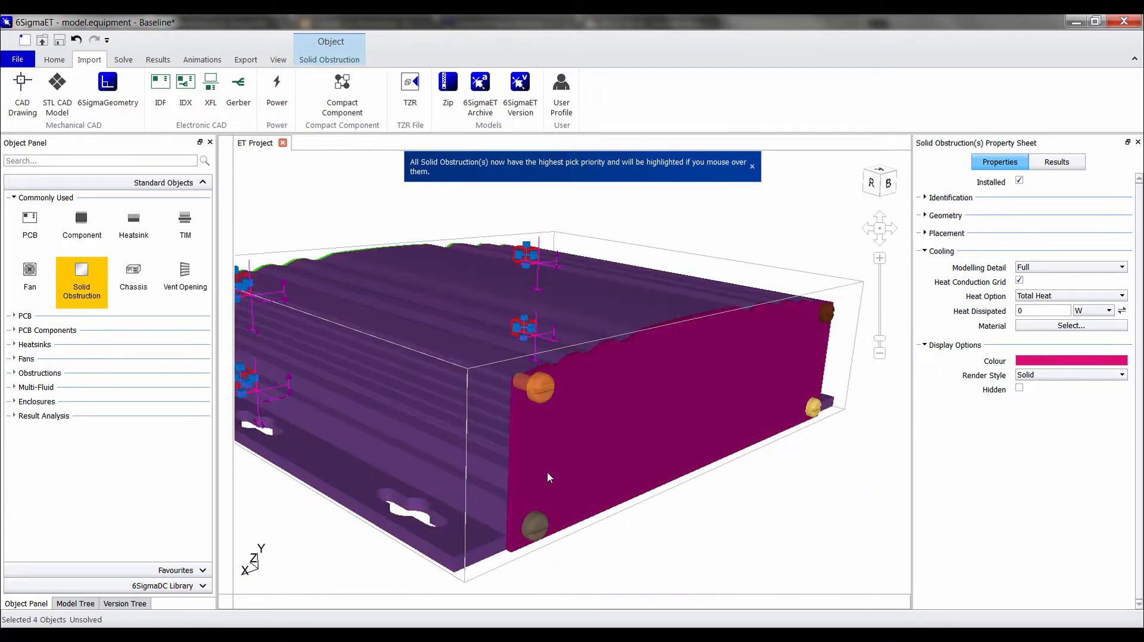
{"action": "left_click", "coordinate": [538, 388], "text": "ctrl"}
{"action": "left_click", "coordinate": [535, 525], "text": "ctrl"}
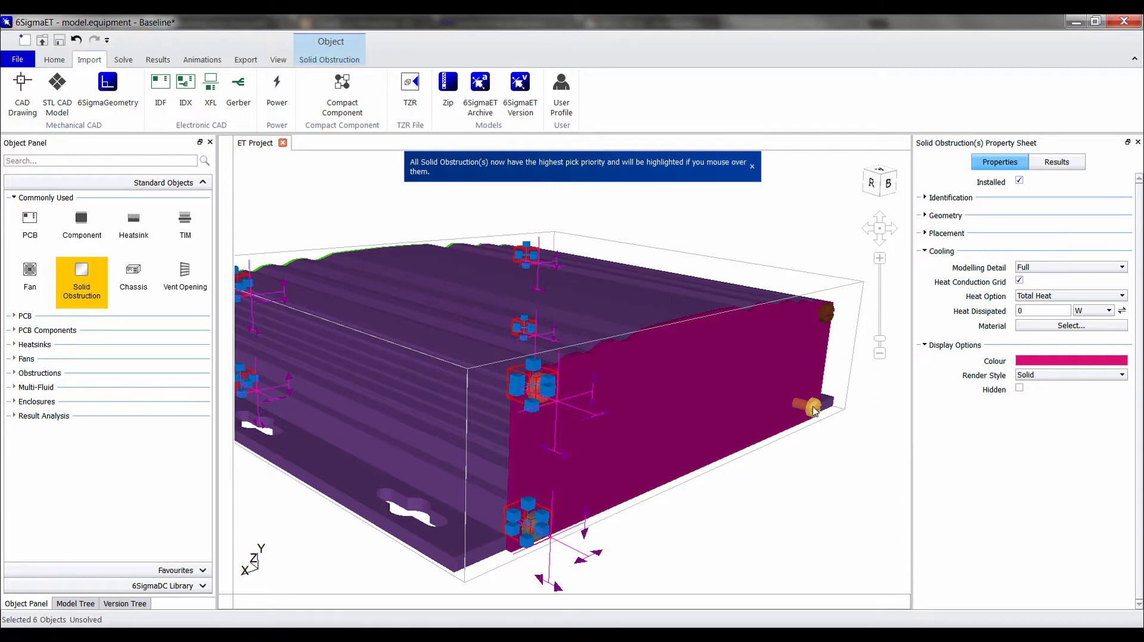
{"action": "left_click", "coordinate": [826, 321], "text": "ctrl"}
{"action": "left_click", "coordinate": [1047, 326]}
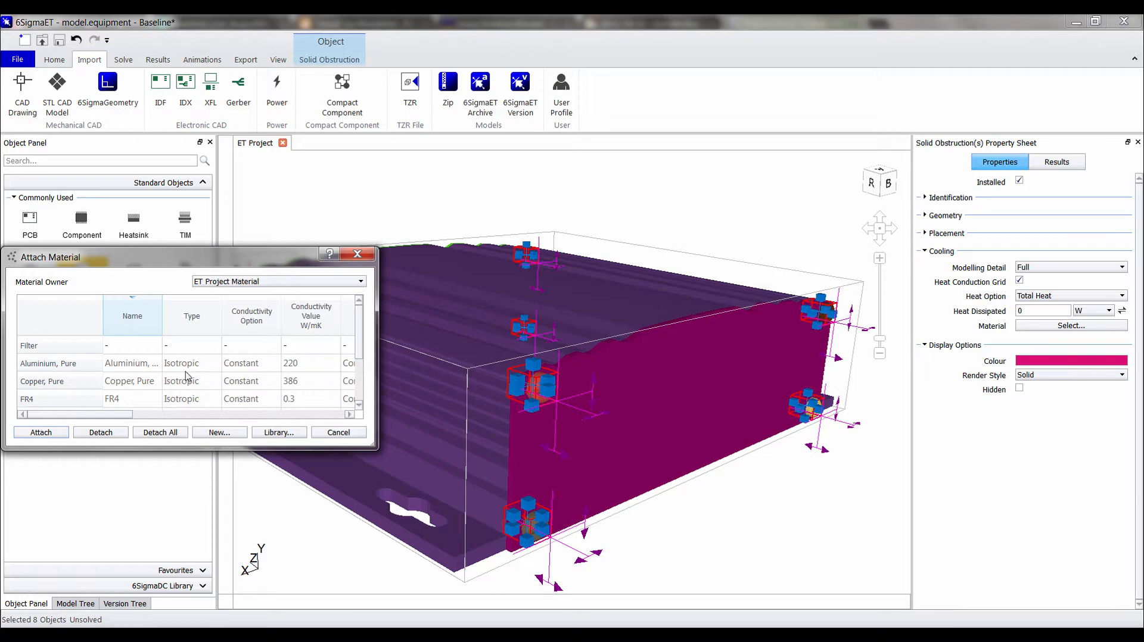
{"action": "scroll", "coordinate": [186, 375], "scroll_direction": "down", "scroll_amount": 1}
{"action": "left_click", "coordinate": [126, 366]}
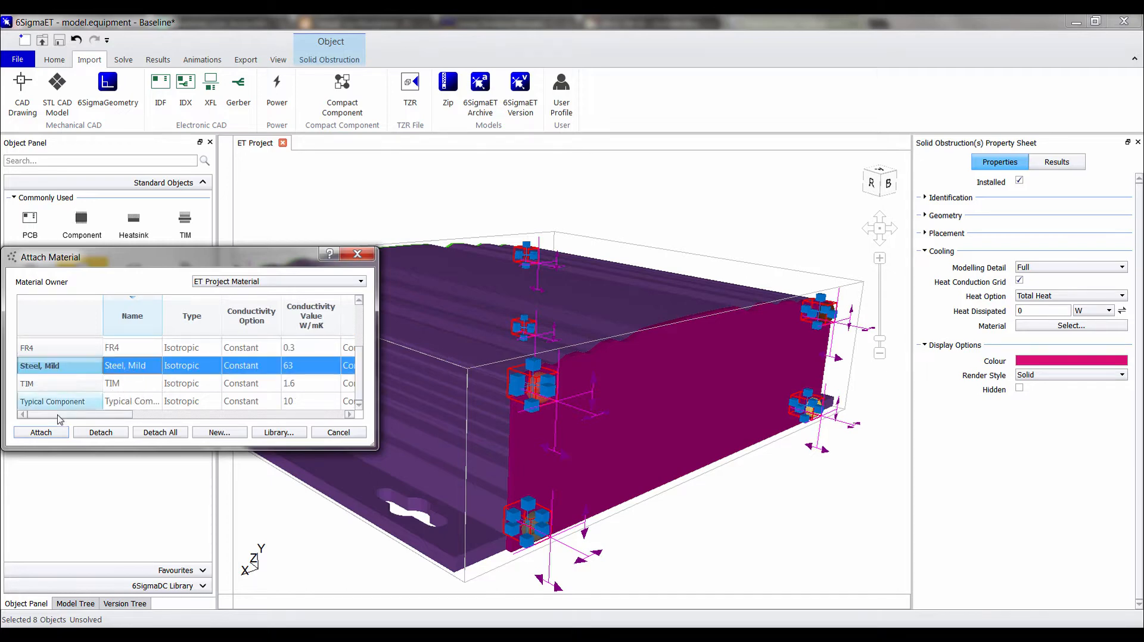
{"action": "left_click", "coordinate": [40, 434]}
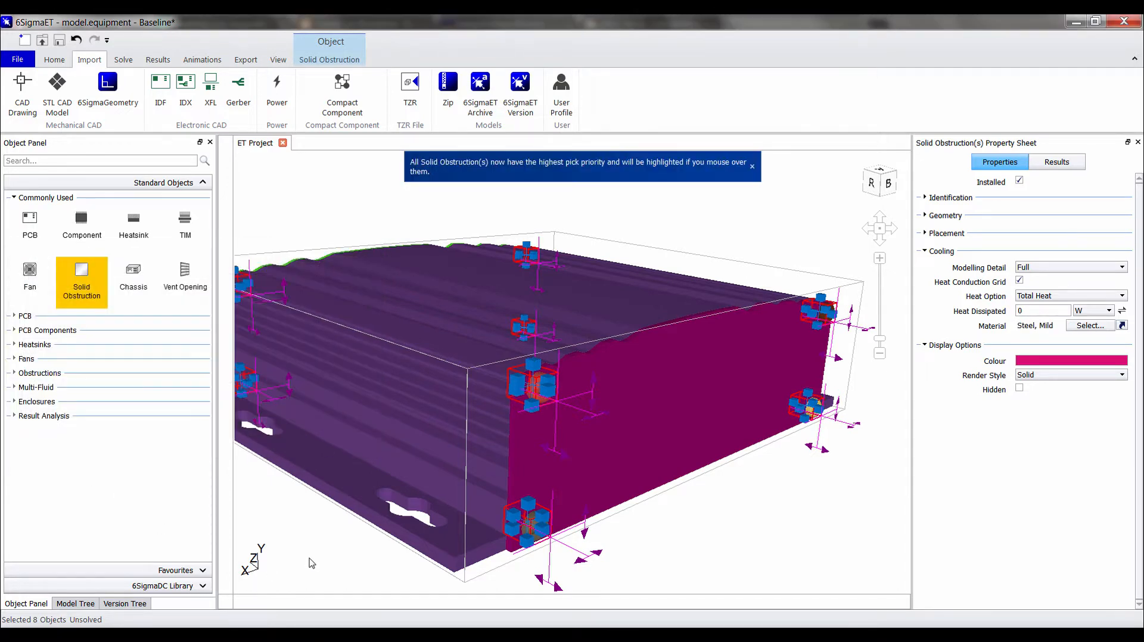
{"action": "left_click", "coordinate": [310, 563]}
Step: Set the render style of the extruded enclosure body to Wireframe
{"action": "left_click", "coordinate": [449, 321]}
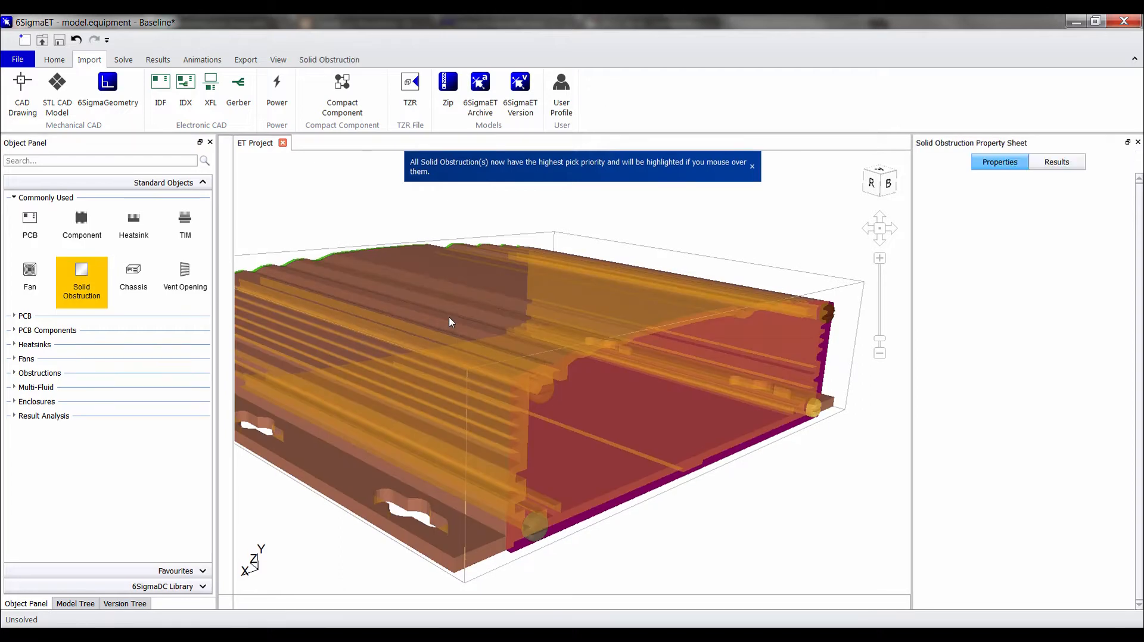
{"action": "left_click", "coordinate": [1064, 375]}
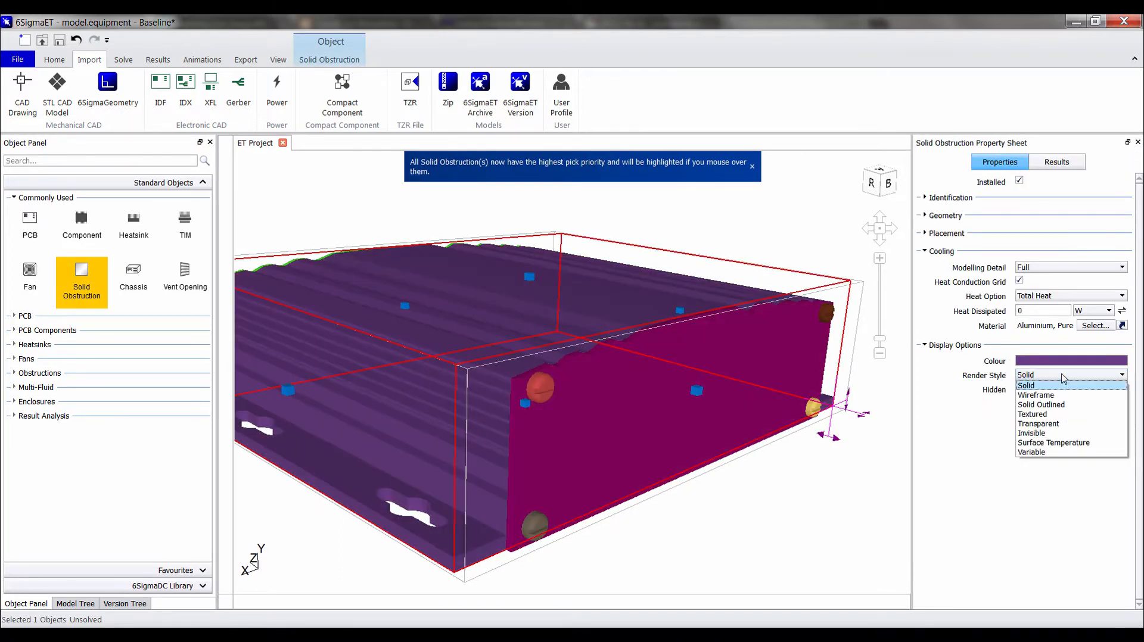
{"action": "left_click", "coordinate": [1060, 395]}
{"action": "left_click", "coordinate": [771, 496]}
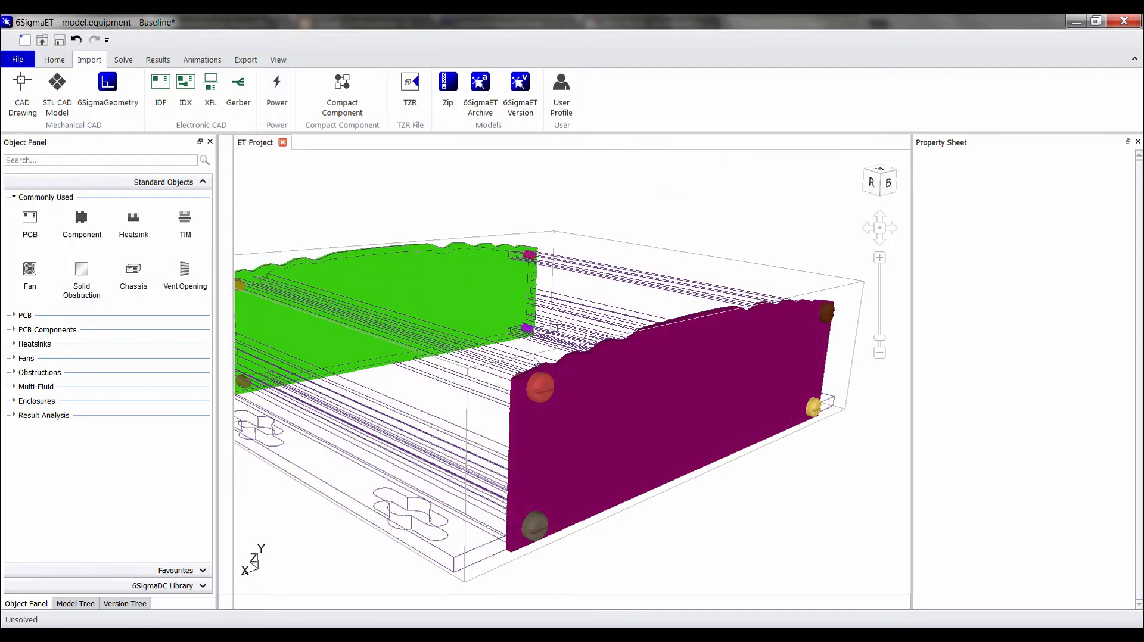
Step: Import the IDF board file PCB.emn from the ECAD folder, with the model viewed from above
{"action": "key", "text": "a"}
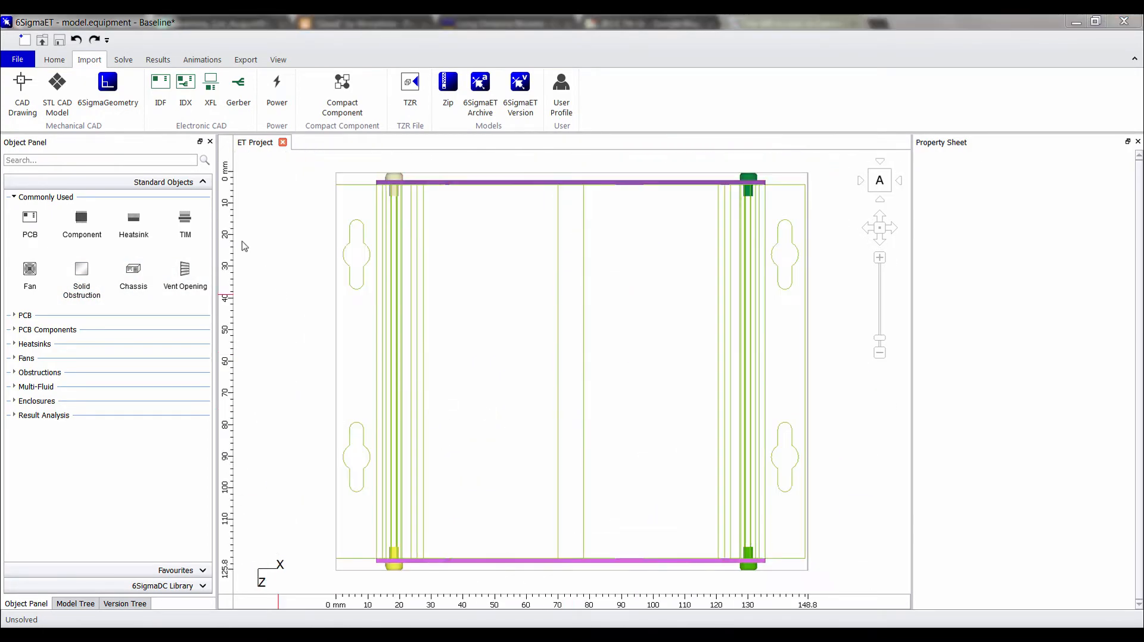
{"action": "left_click", "coordinate": [161, 89]}
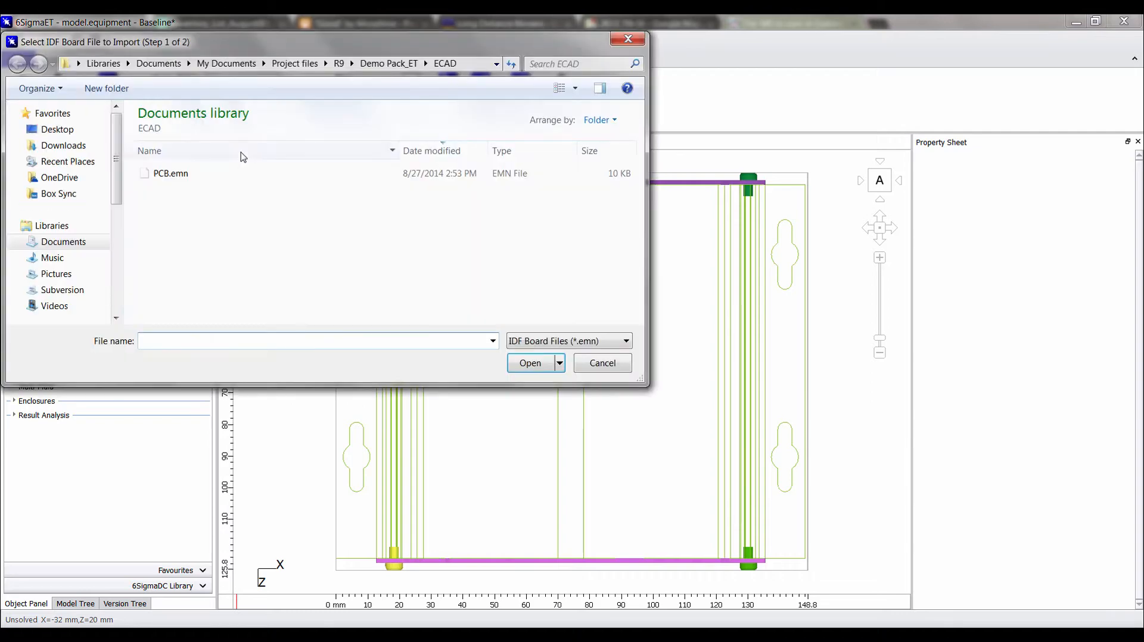
{"action": "left_click", "coordinate": [242, 175]}
{"action": "left_click", "coordinate": [524, 364]}
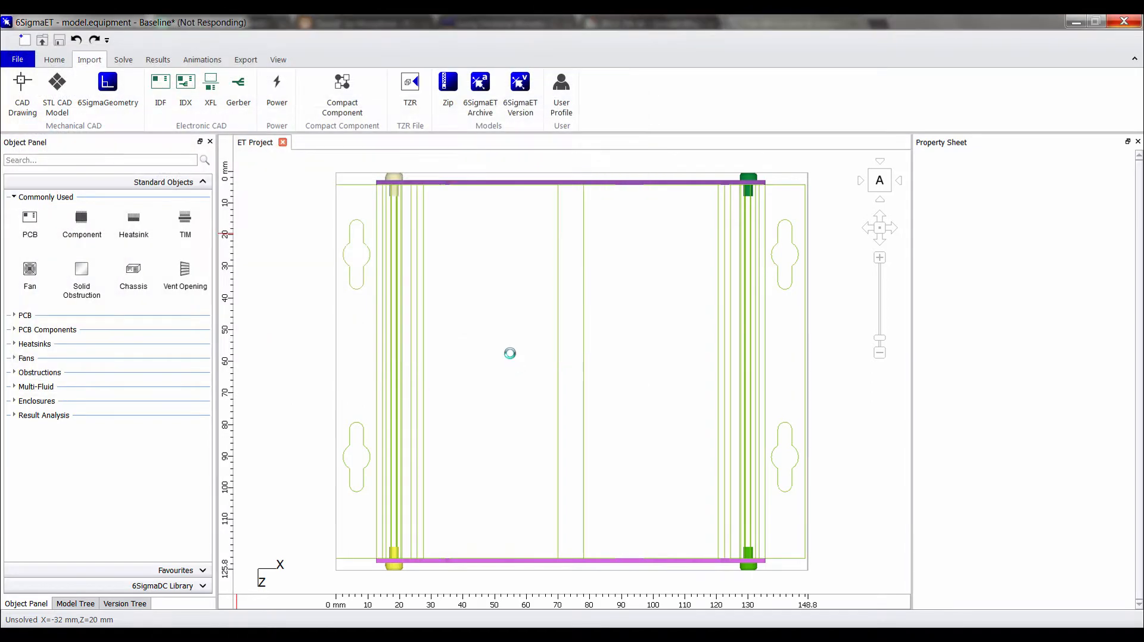
{"action": "left_click", "coordinate": [613, 389]}
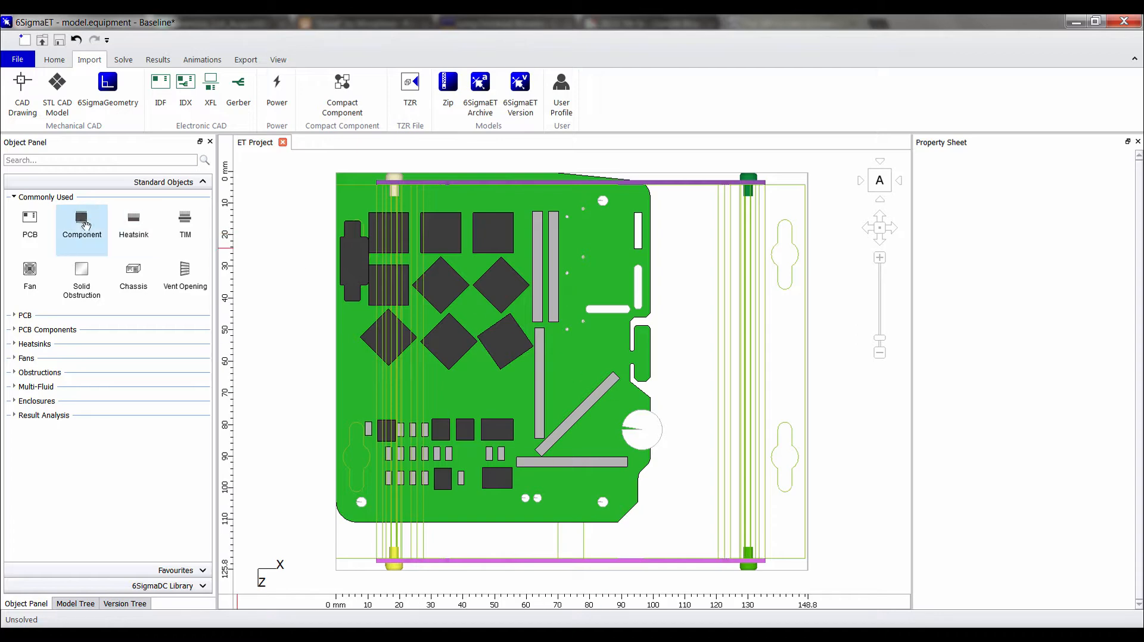
Step: Position the imported PCB inside the enclosure at X 30 mm, Y 8 mm and Z 111 mm
{"action": "left_click", "coordinate": [30, 226]}
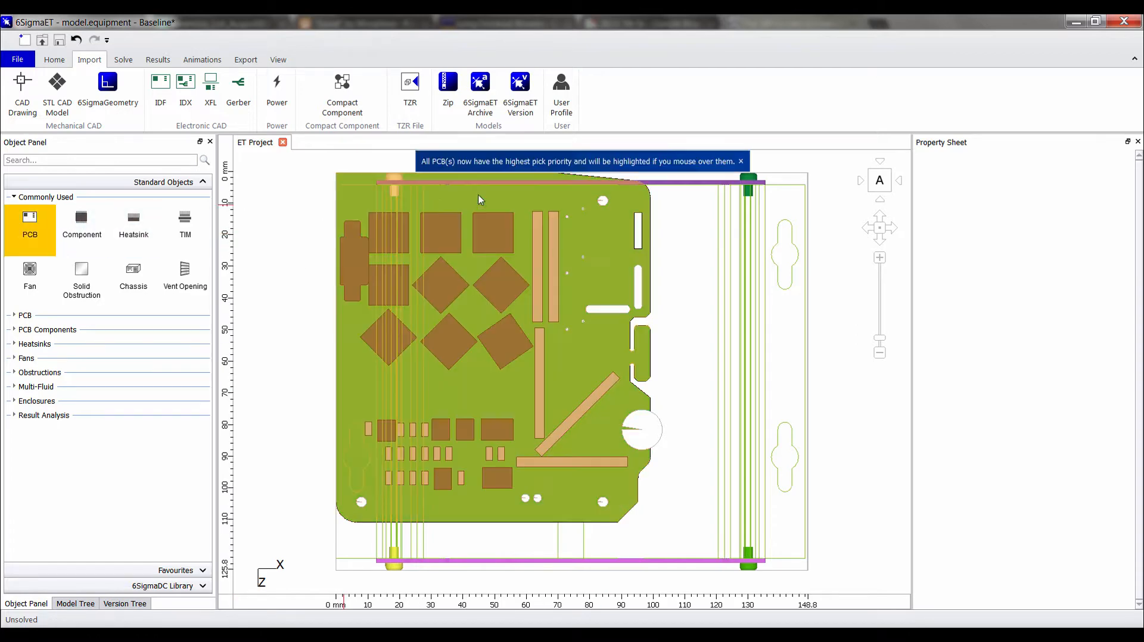
{"action": "left_click", "coordinate": [586, 279]}
{"action": "middle_click_drag", "start_coordinate": [722, 446], "coordinate": [799, 382]}
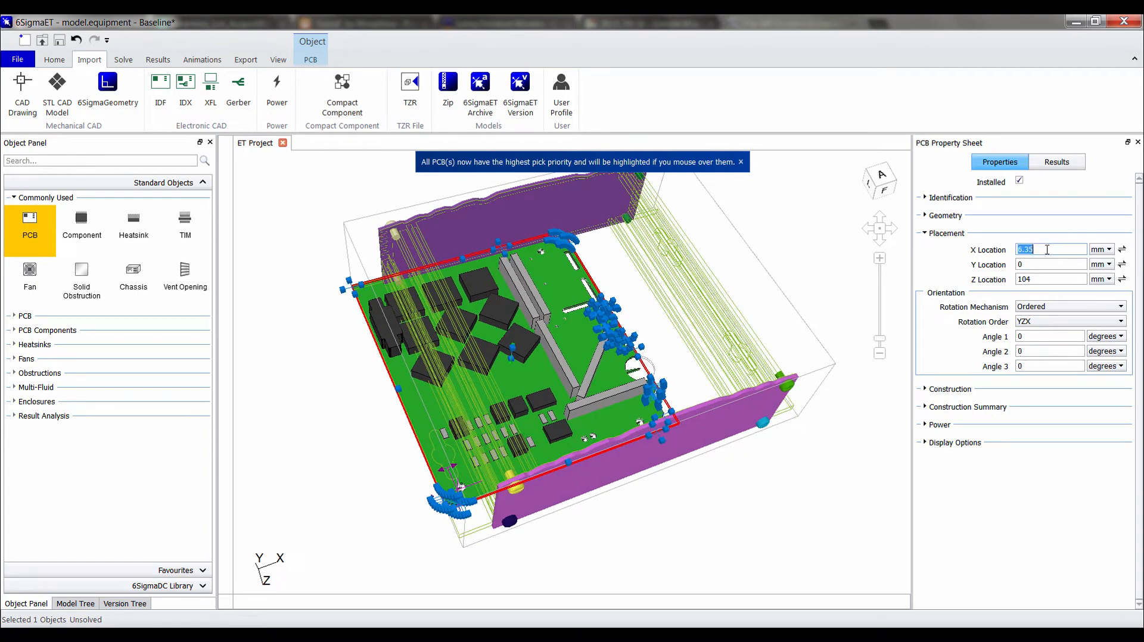
{"action": "key", "text": "Return"}
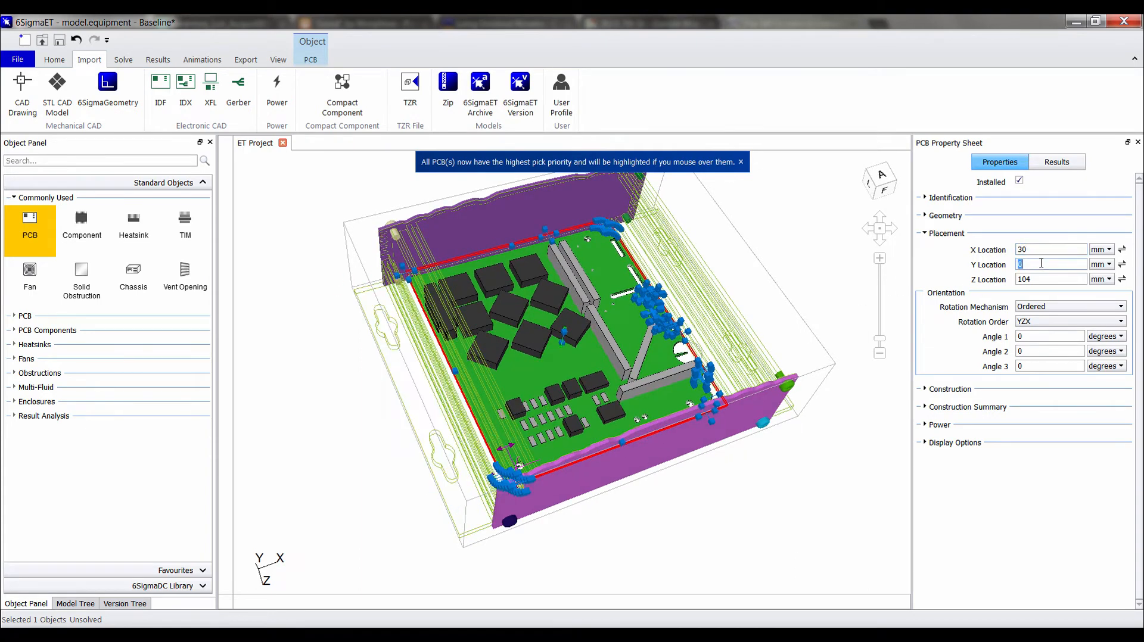
{"action": "left_click", "coordinate": [1041, 263]}
{"action": "type", "text": "8"}
{"action": "key", "text": "Return"}
{"action": "left_click", "coordinate": [1041, 280]}
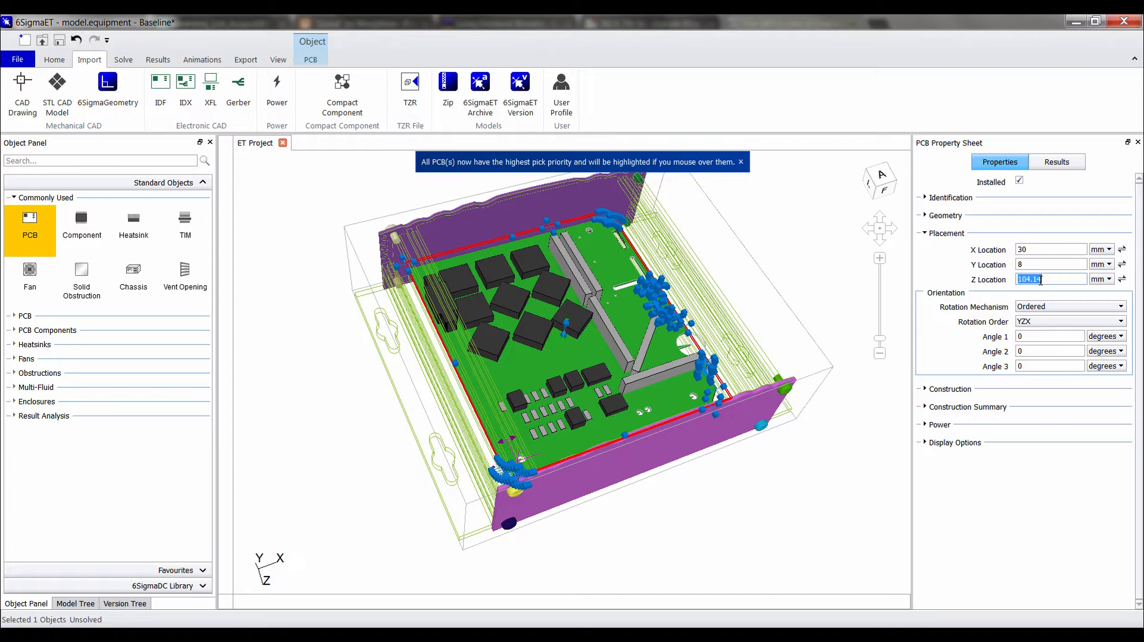
{"action": "key", "text": "Return"}
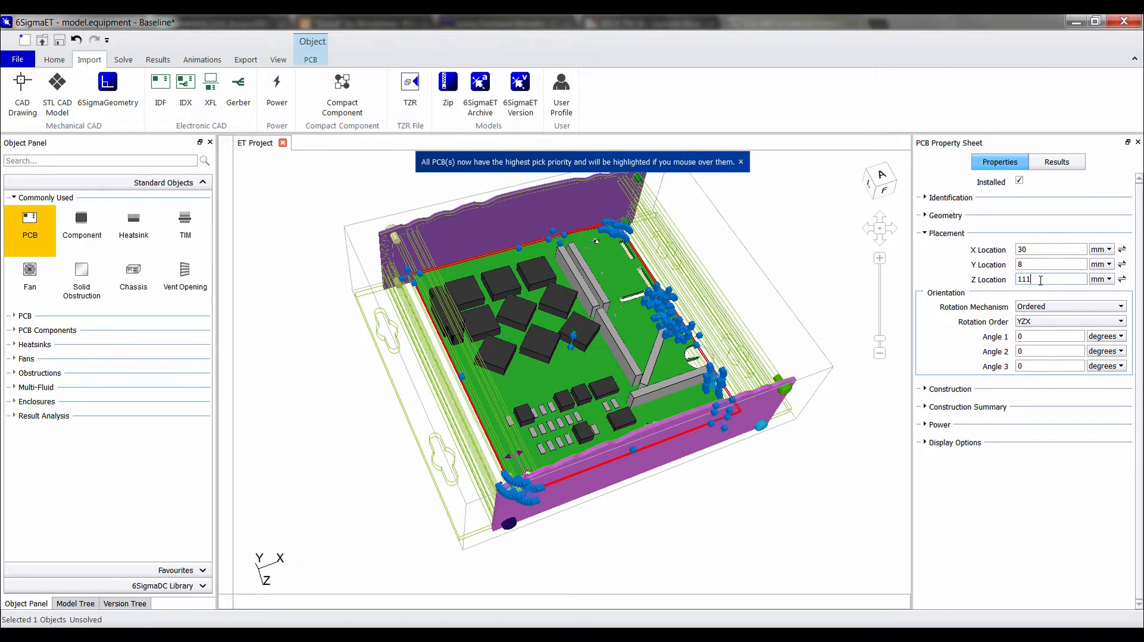
Step: Import the board traces from the IDX file traces_export.idx onto the PCB, accepting the default EDA import options
{"action": "left_click", "coordinate": [186, 110]}
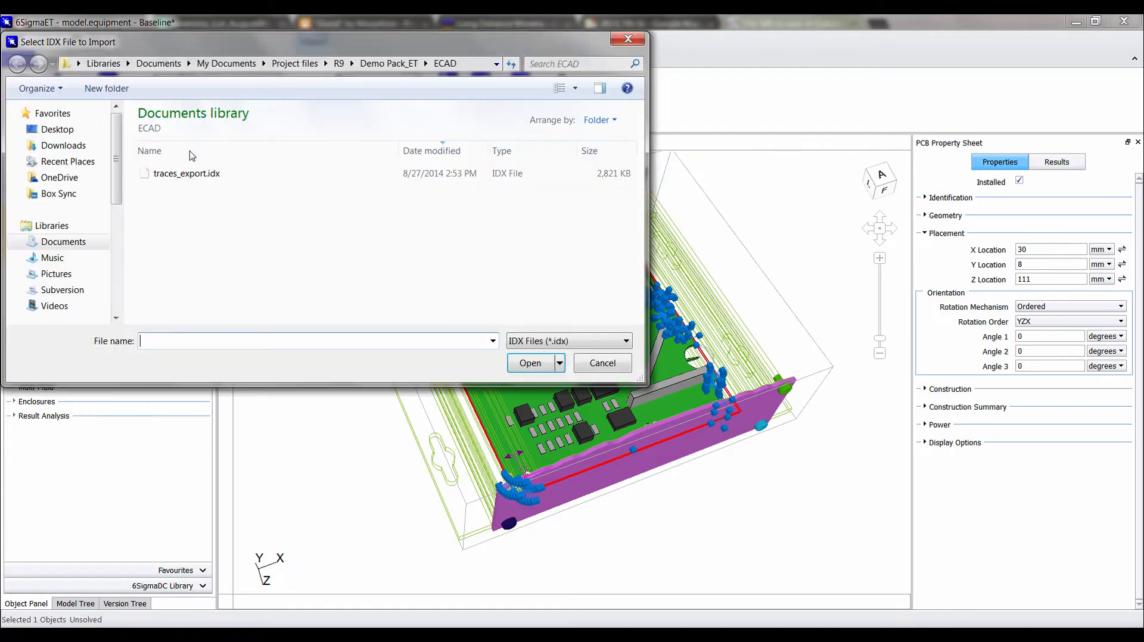
{"action": "left_click", "coordinate": [200, 179]}
{"action": "left_click", "coordinate": [527, 363]}
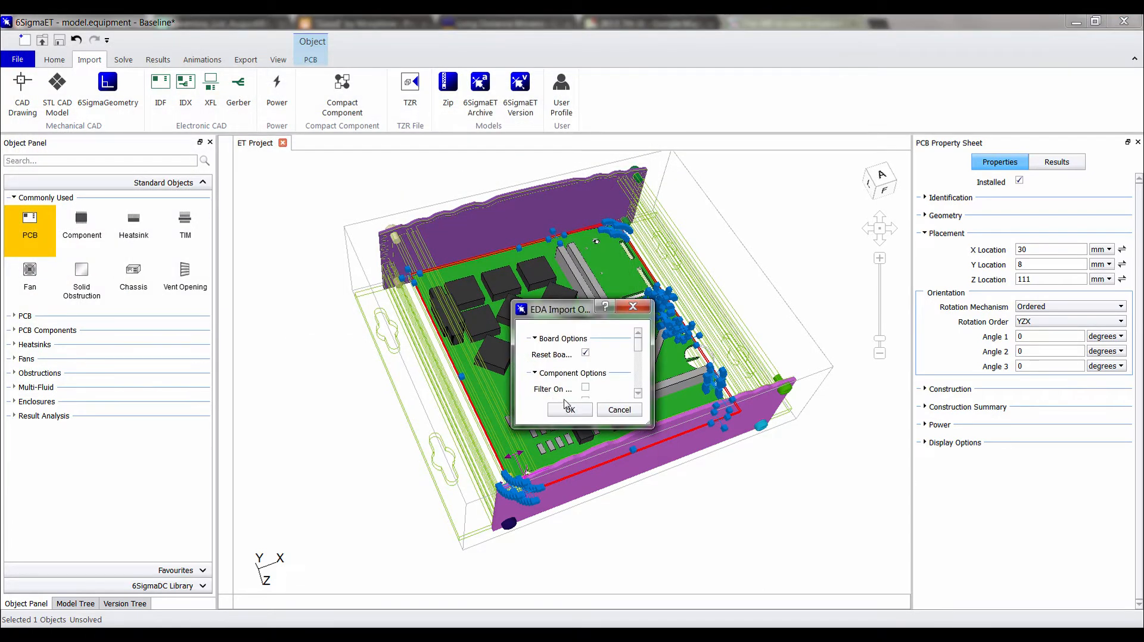
{"action": "left_click", "coordinate": [568, 409]}
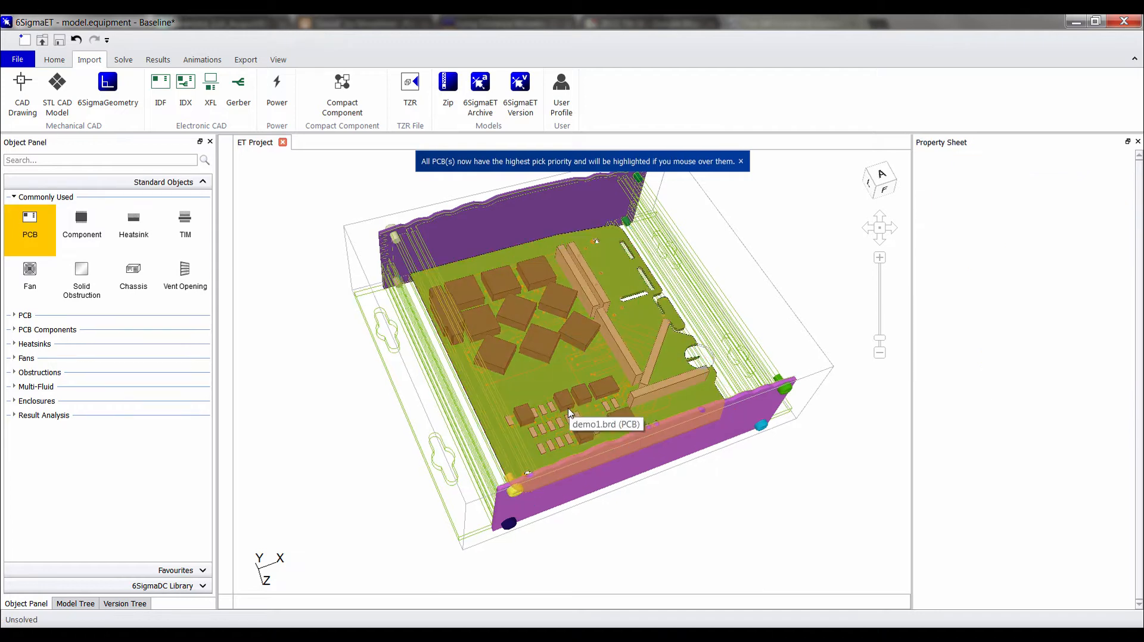
Step: Import component powers for the PCB from the Power import CSV file, mapping the actual power column with units of W
{"action": "left_click", "coordinate": [627, 274]}
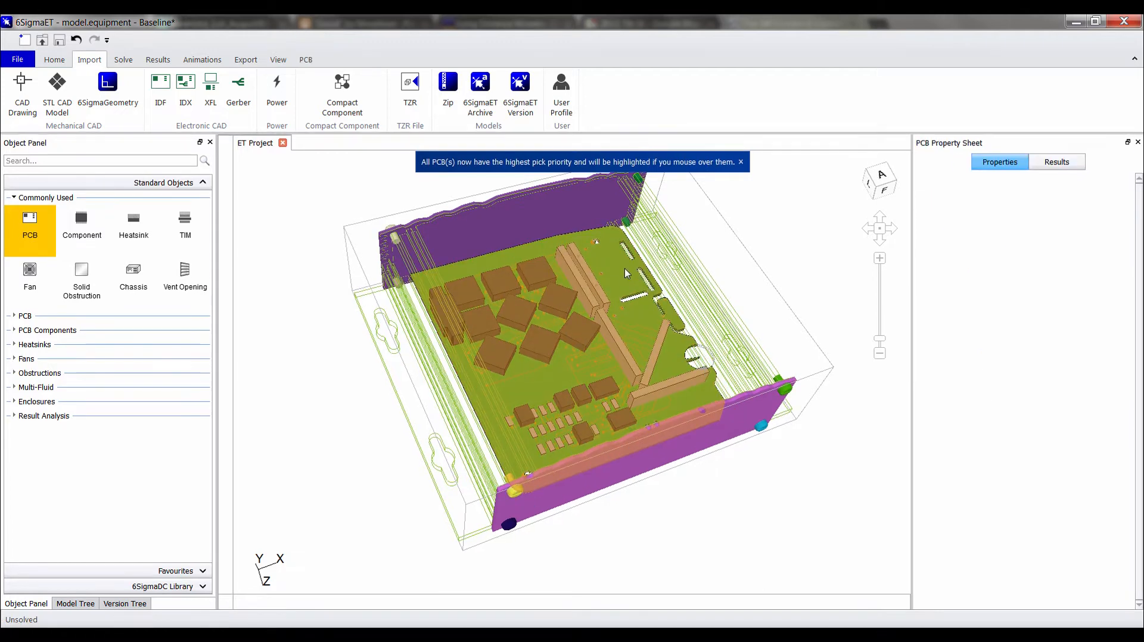
{"action": "left_click", "coordinate": [278, 102]}
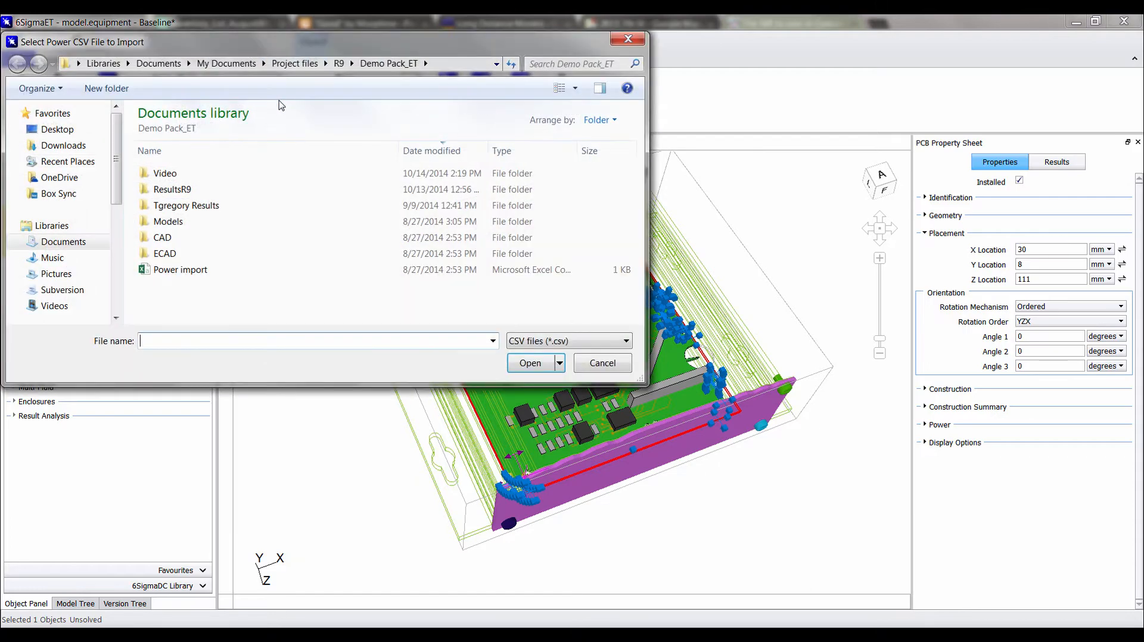
{"action": "left_click", "coordinate": [199, 270]}
{"action": "left_click", "coordinate": [536, 371]}
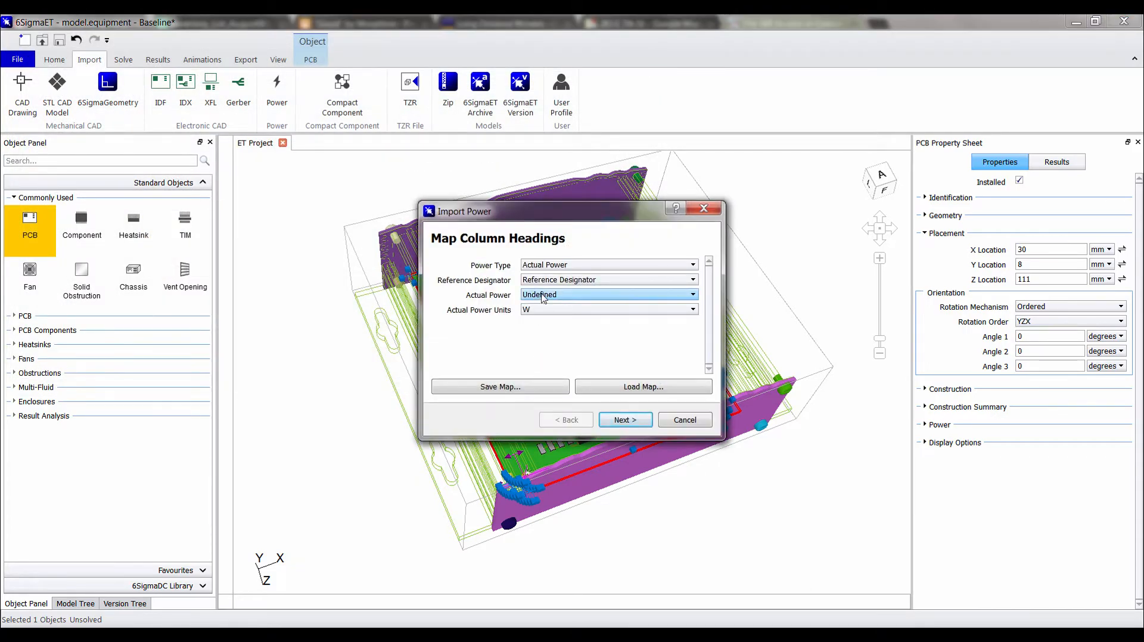
{"action": "left_click", "coordinate": [541, 295]}
{"action": "left_click", "coordinate": [545, 326]}
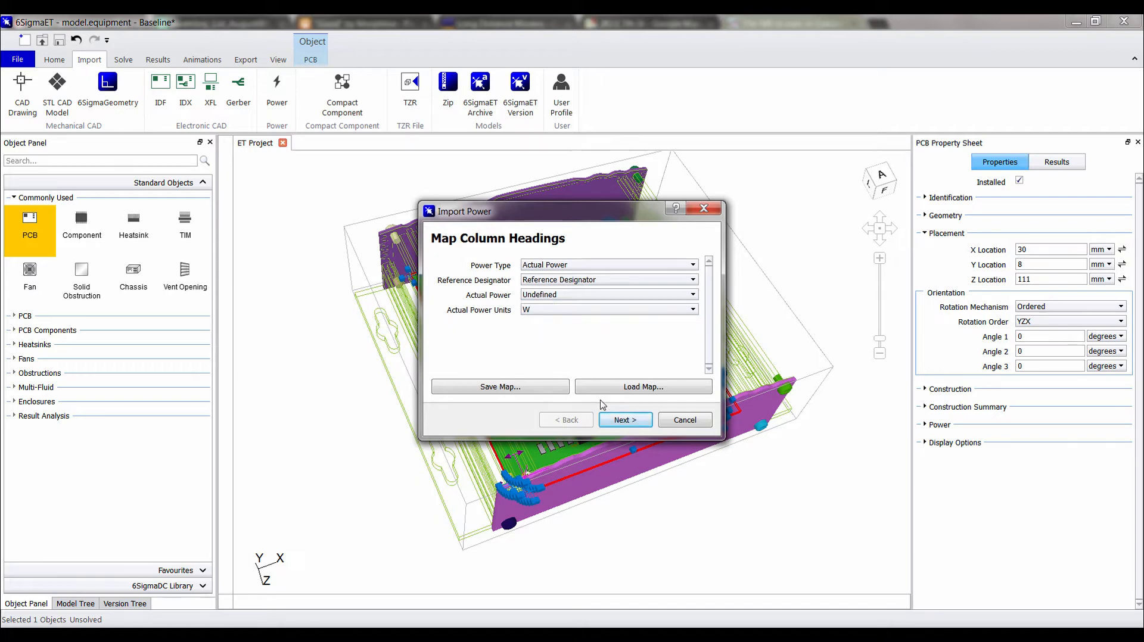
{"action": "left_click", "coordinate": [624, 420]}
{"action": "left_click", "coordinate": [624, 420]}
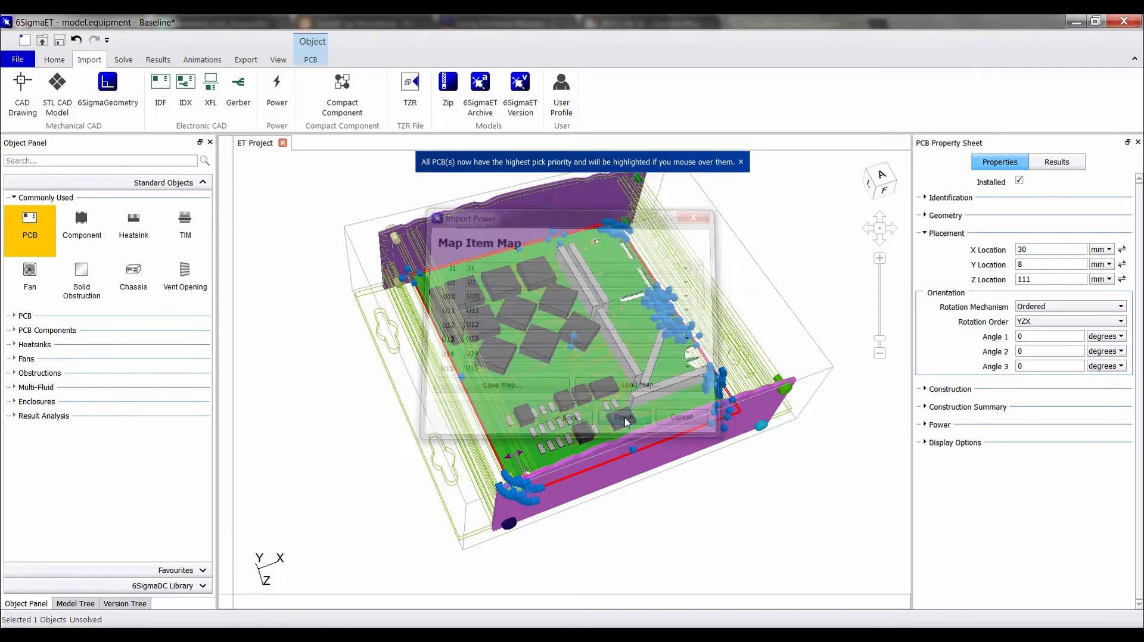
Step: Plot the power of the PCB components and inspect both the upper side and the underside of the board
{"action": "left_click", "coordinate": [158, 60]}
{"action": "left_click", "coordinate": [230, 111]}
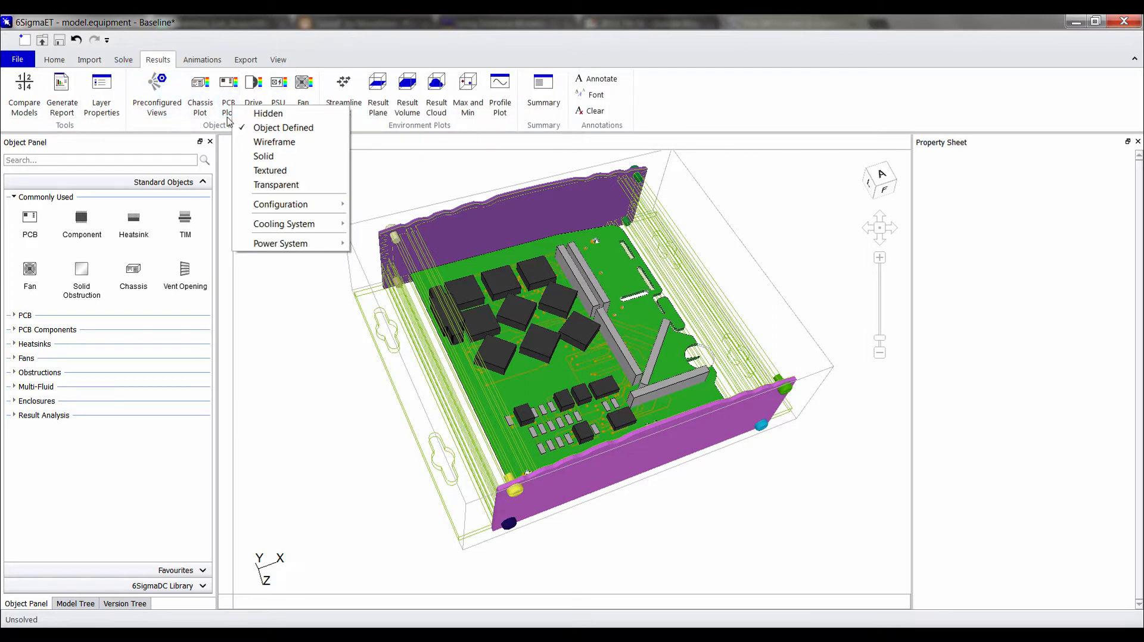
{"action": "mouse_move", "coordinate": [298, 244]}
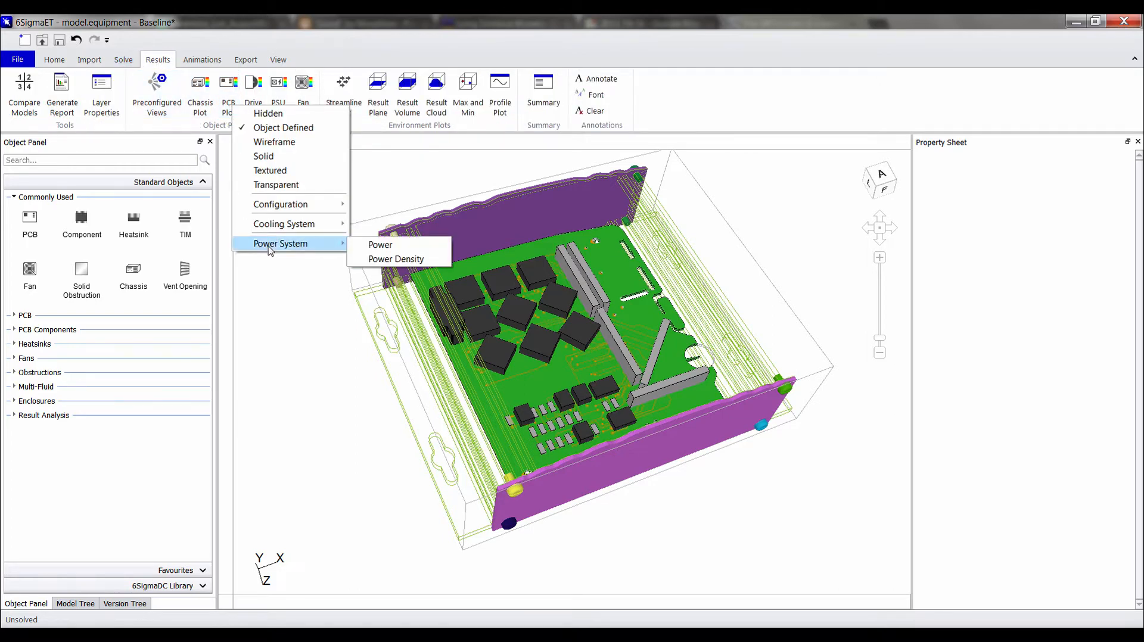
{"action": "left_click", "coordinate": [381, 246]}
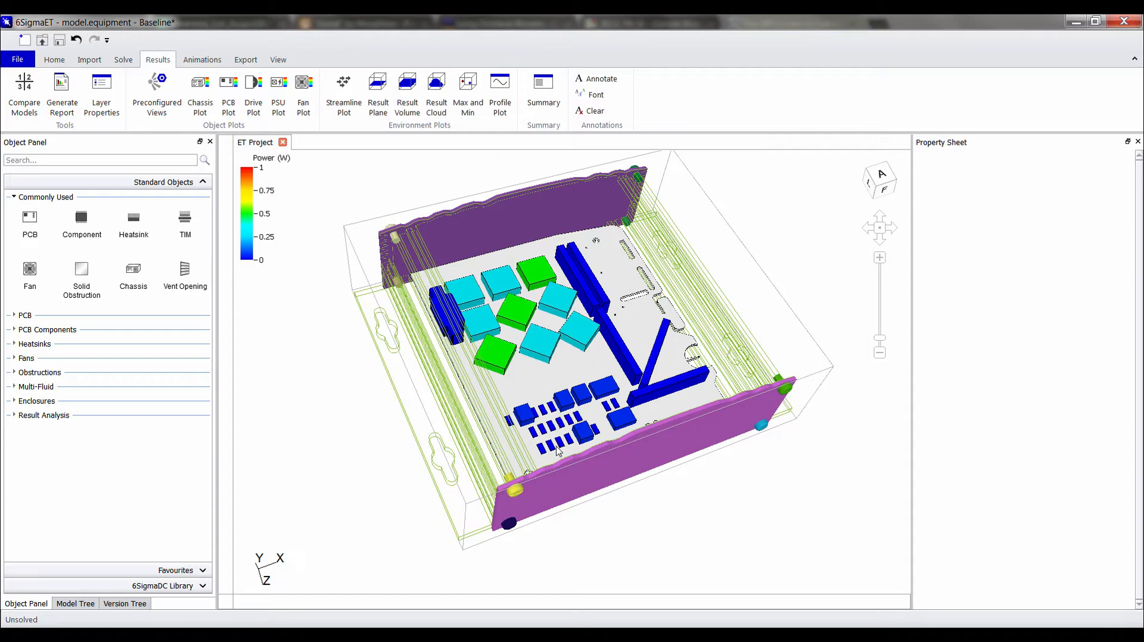
{"action": "left_click_drag", "start_coordinate": [558, 451], "coordinate": [602, 257]}
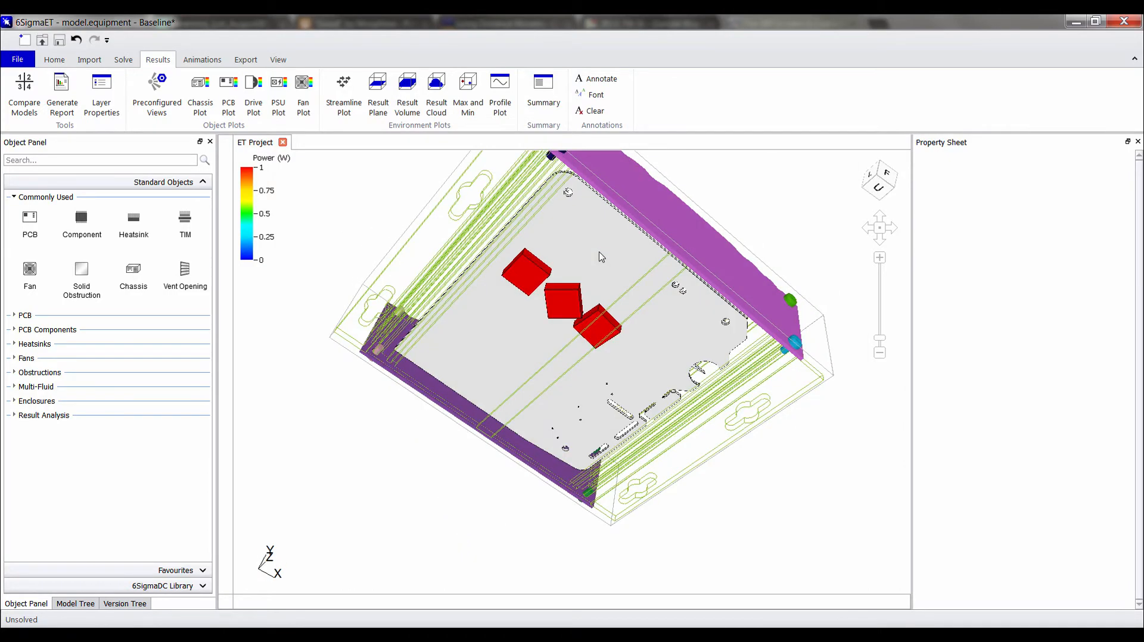
Step: Return to the view from above and restore the PCB display to Object Defined
{"action": "key", "text": "a"}
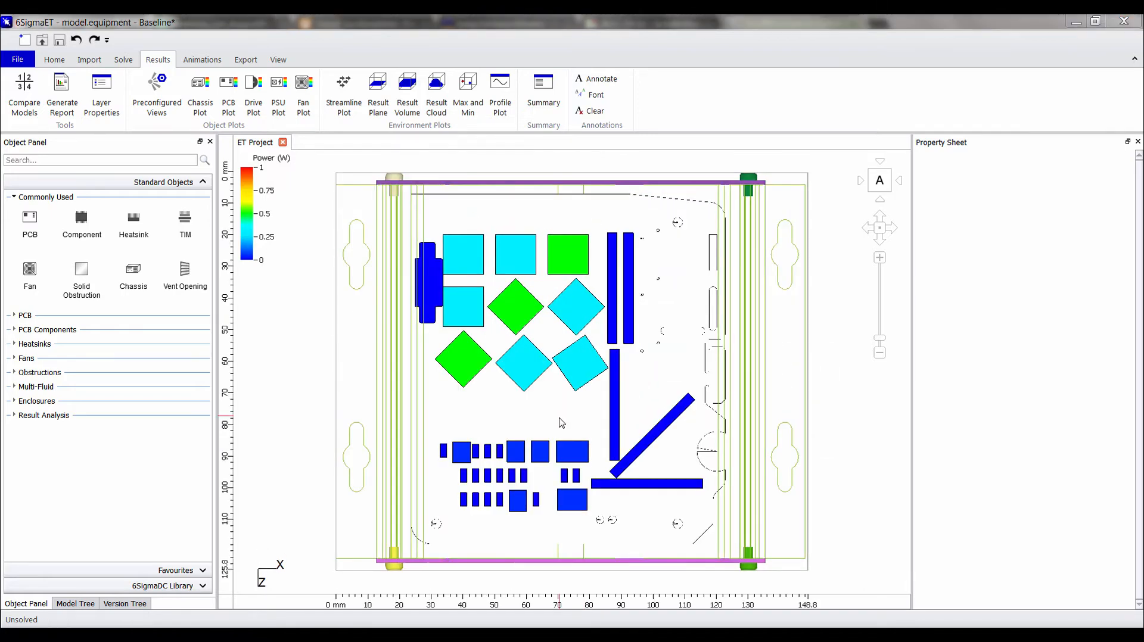
{"action": "left_click", "coordinate": [236, 109]}
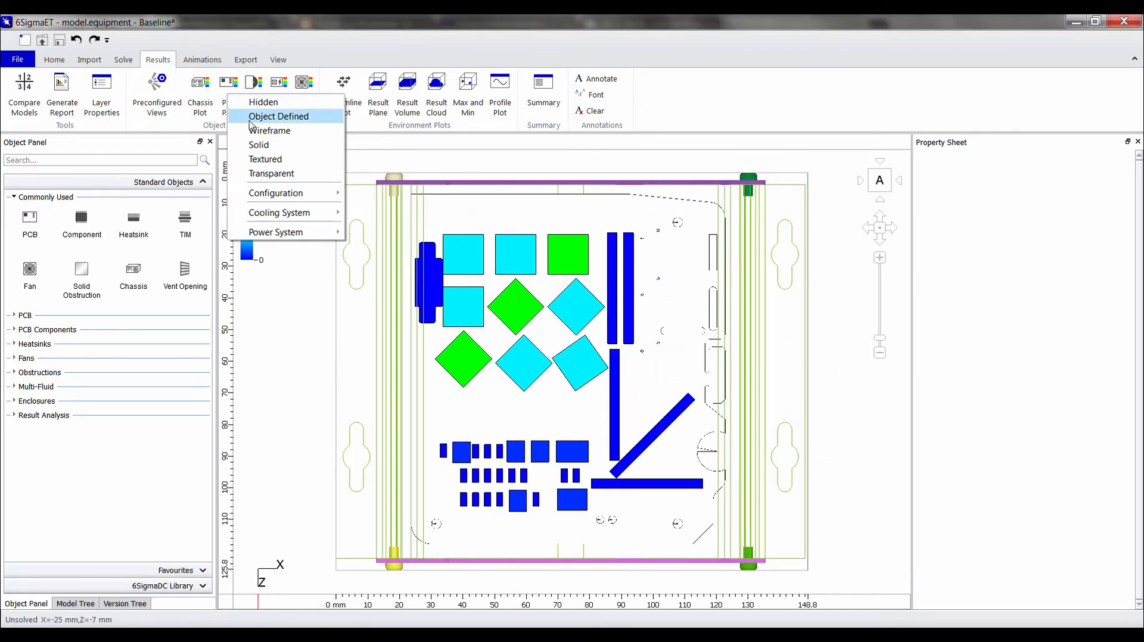
{"action": "left_click", "coordinate": [252, 119]}
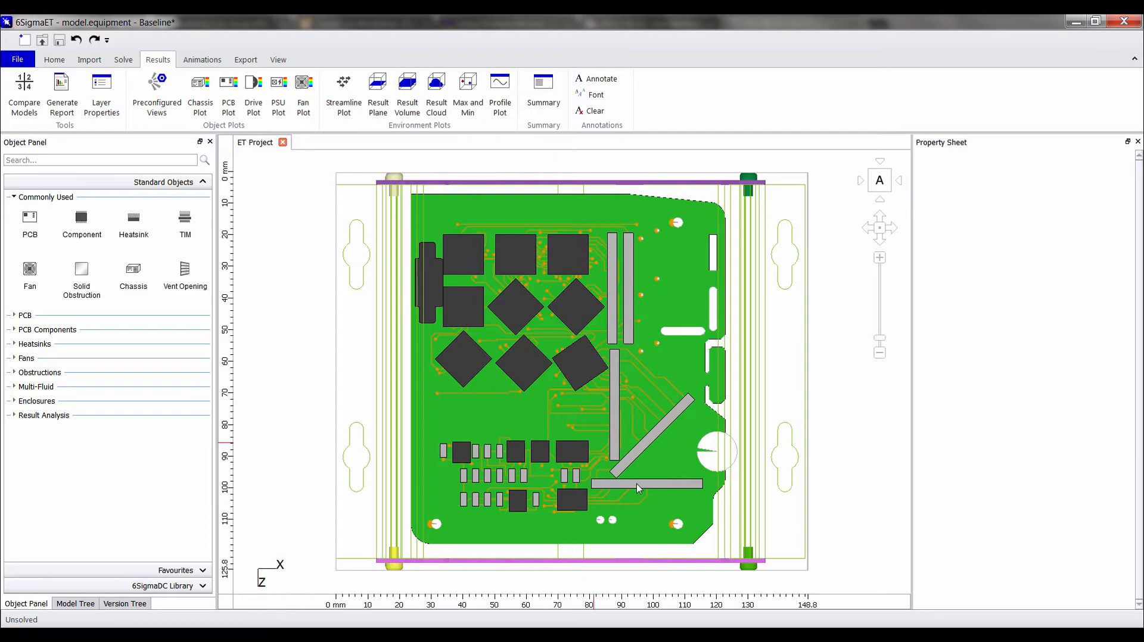
Step: Add a heatsink to each of the three components forming a diagonal row on the PCB's upper side
{"action": "left_click_drag", "start_coordinate": [647, 488], "coordinate": [700, 441]}
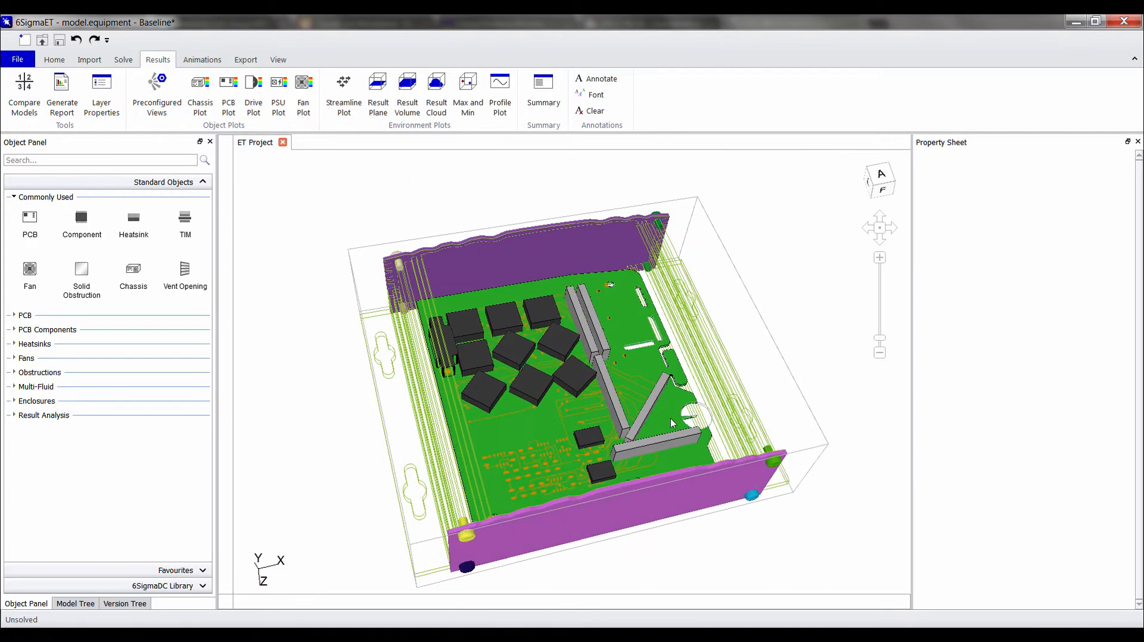
{"action": "left_click", "coordinate": [82, 230]}
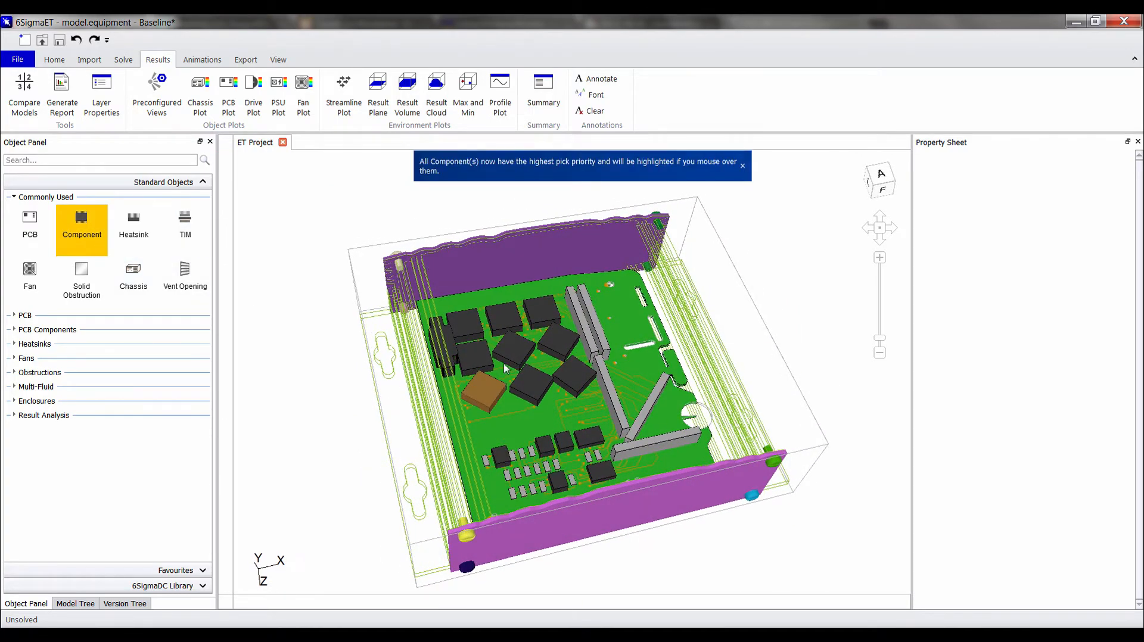
{"action": "left_click", "coordinate": [514, 348]}
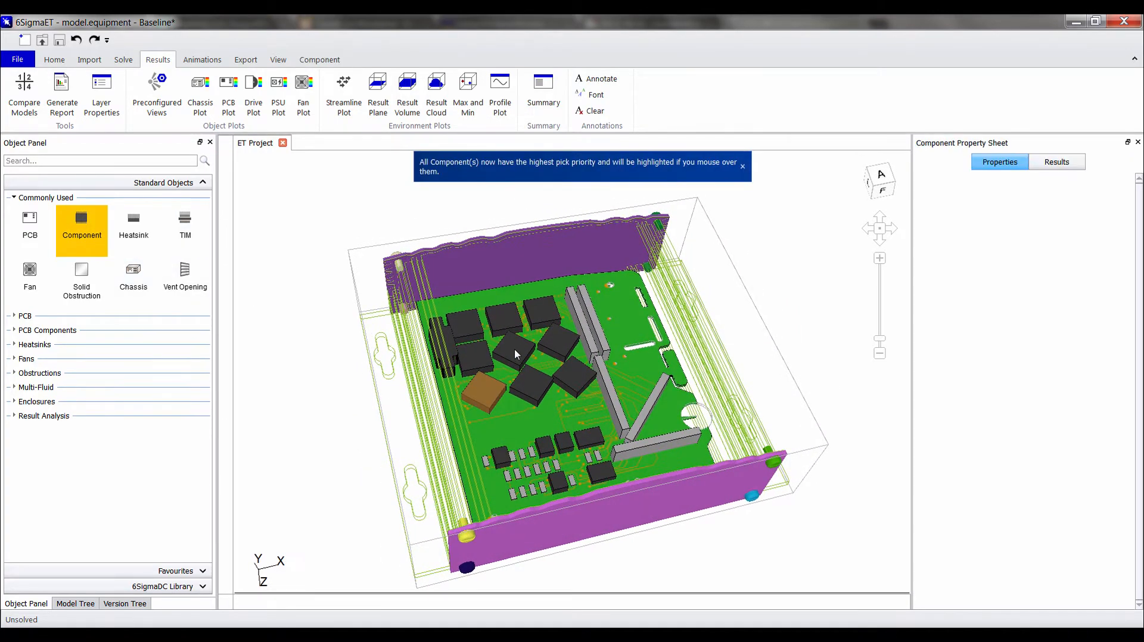
{"action": "left_click", "coordinate": [545, 312], "text": "ctrl"}
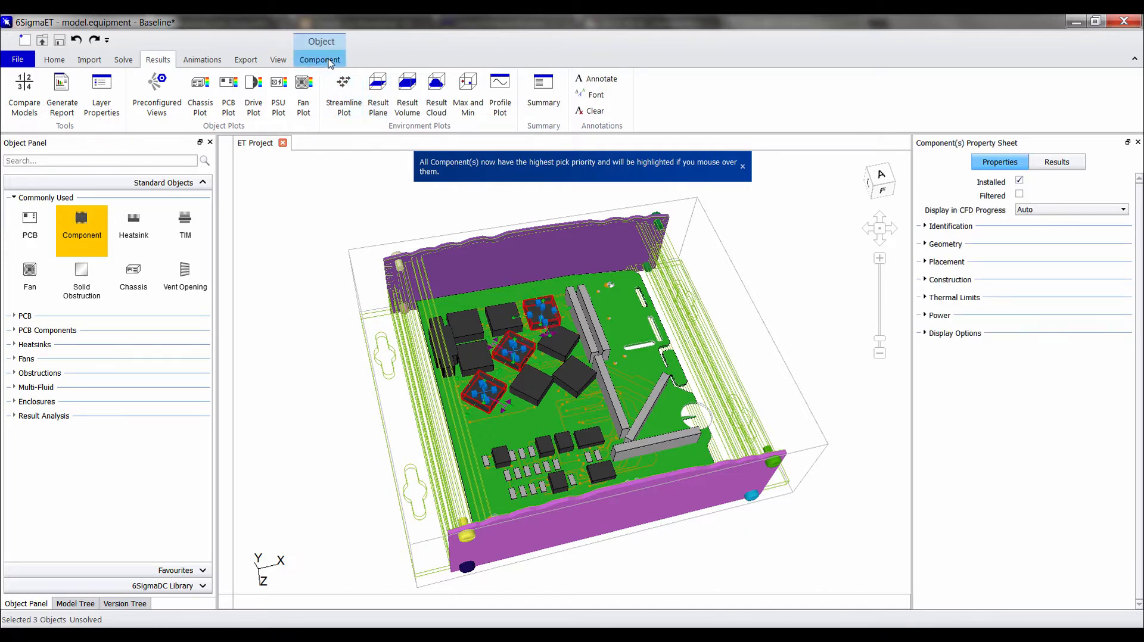
{"action": "left_click", "coordinate": [328, 61]}
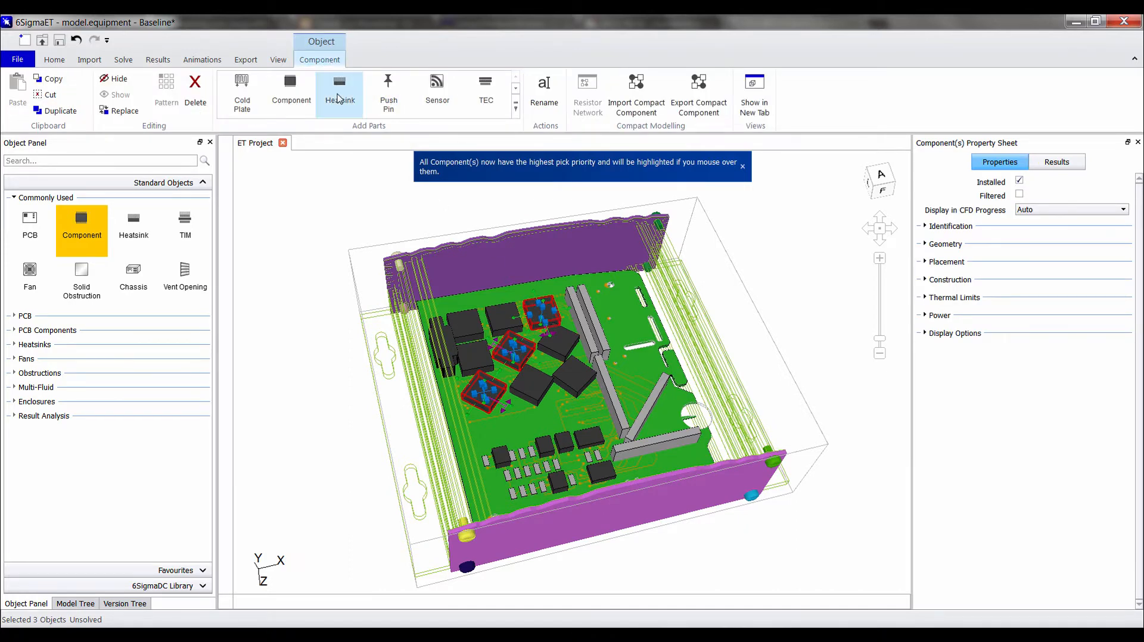
{"action": "left_click", "coordinate": [339, 98]}
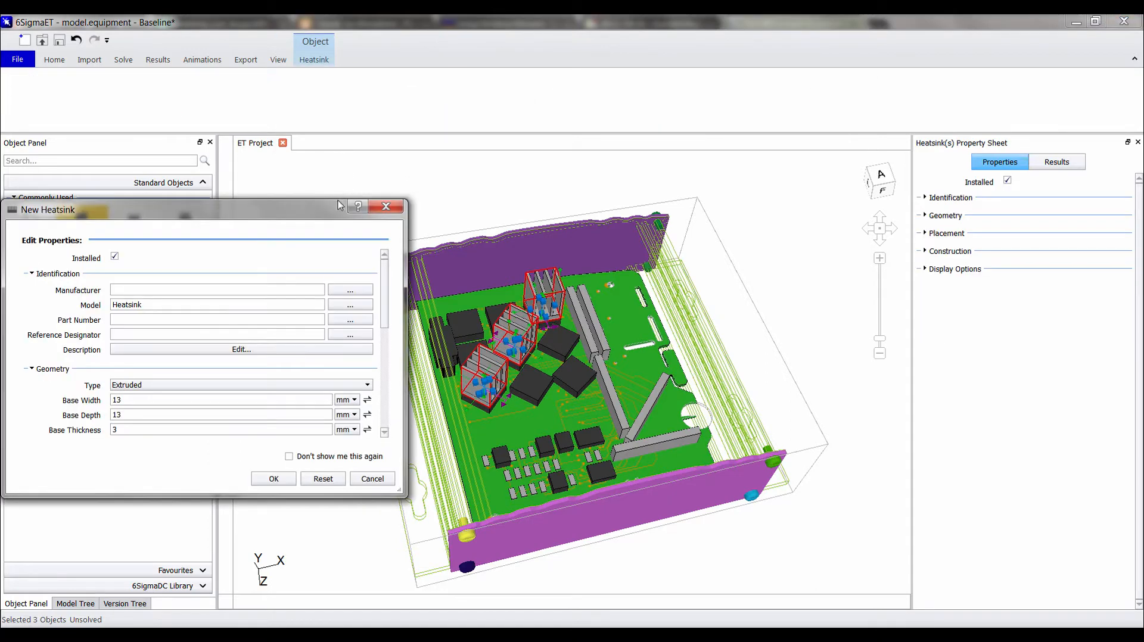
Step: Define the new heatsinks as Pin Fin with square pins, 8 mm fin height, 1 mm pin side and 6 fins both across and through
{"action": "scroll", "coordinate": [174, 356], "scroll_direction": "down", "scroll_amount": 2}
{"action": "left_click", "coordinate": [168, 351]}
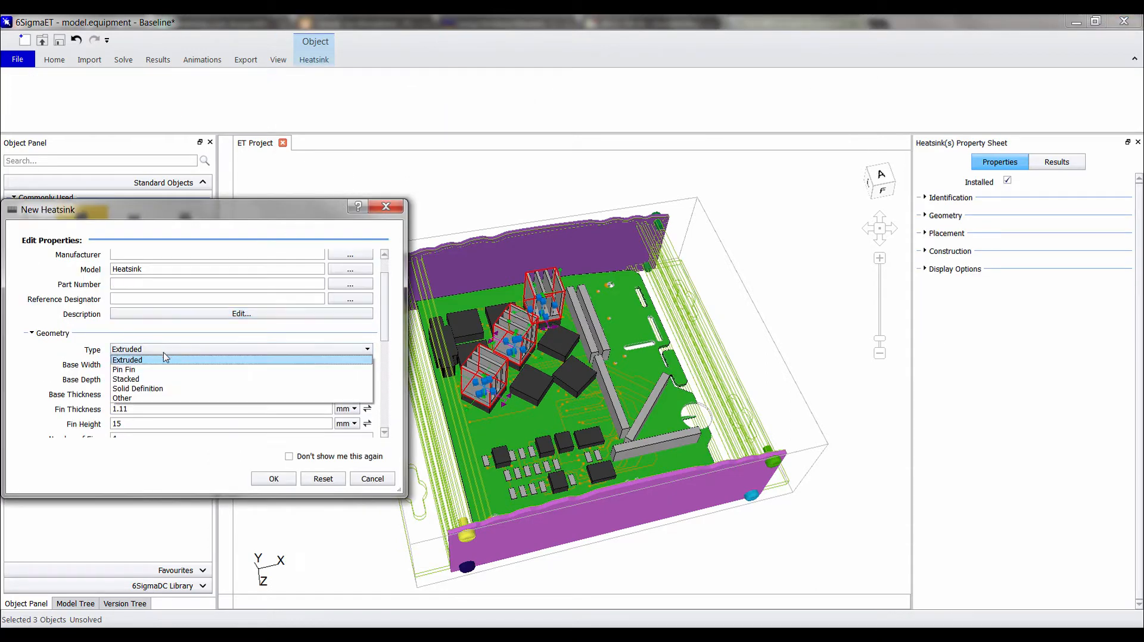
{"action": "left_click", "coordinate": [267, 360]}
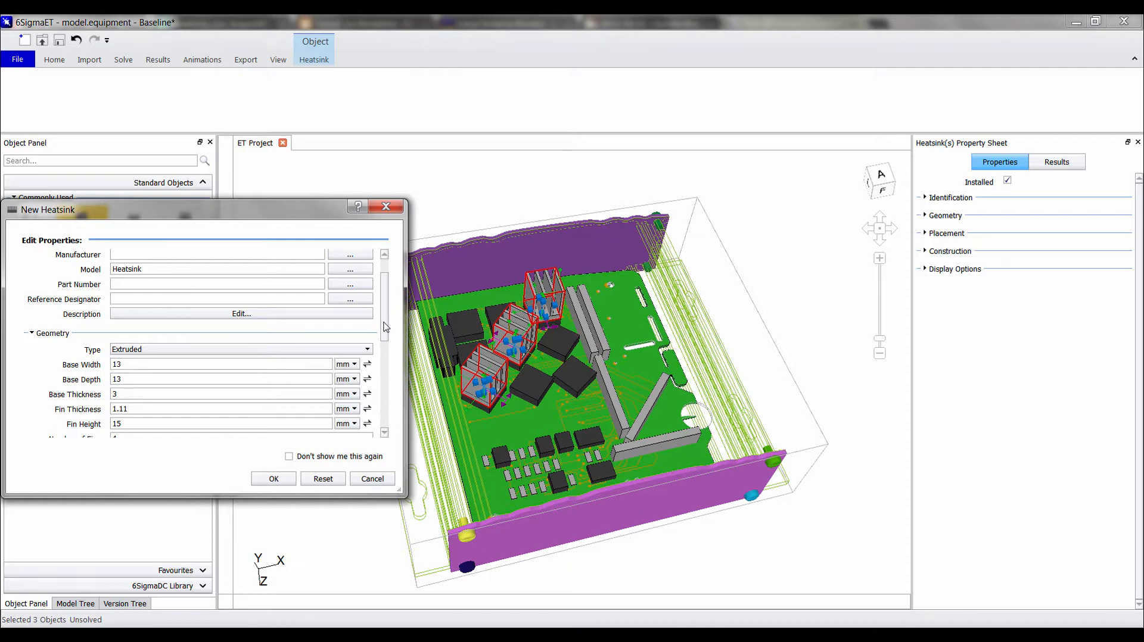
{"action": "scroll", "coordinate": [384, 327], "scroll_direction": "down", "scroll_amount": 5}
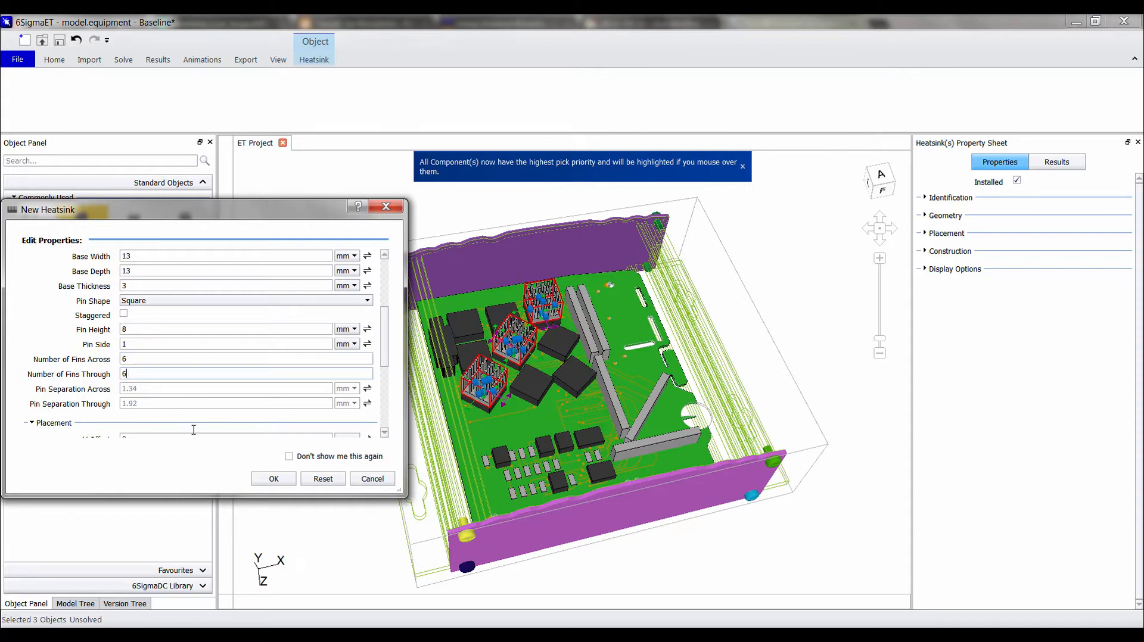
{"action": "left_click", "coordinate": [274, 479]}
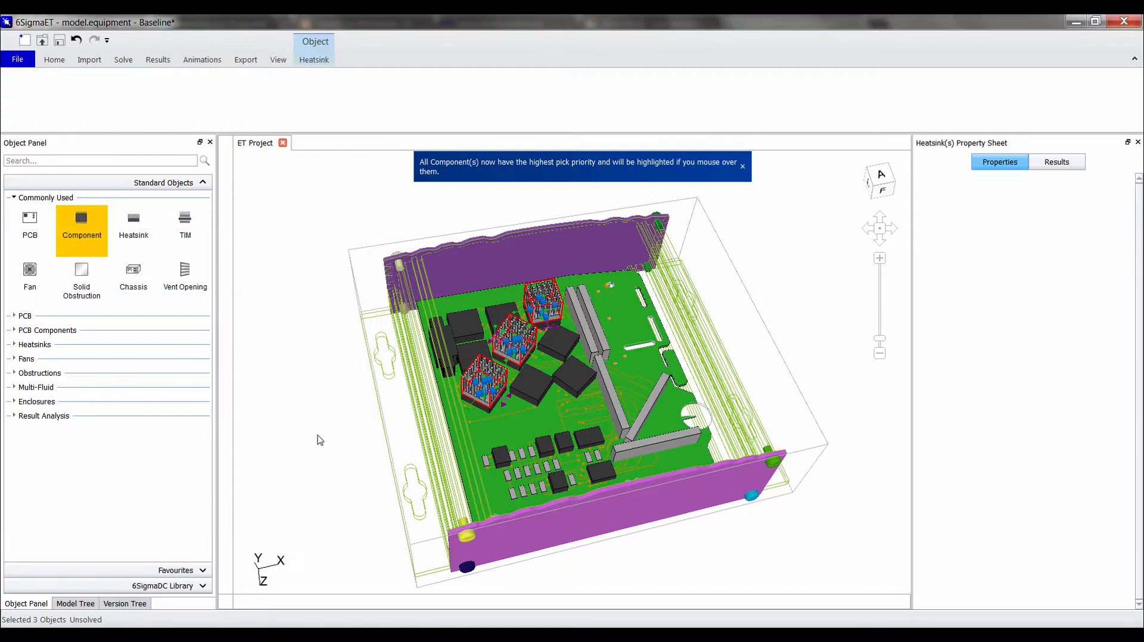
{"action": "left_click", "coordinate": [320, 441]}
Step: Add a TIM to each of the three components on the underside of the PCB
{"action": "middle_click_drag", "start_coordinate": [587, 480], "coordinate": [510, 346]}
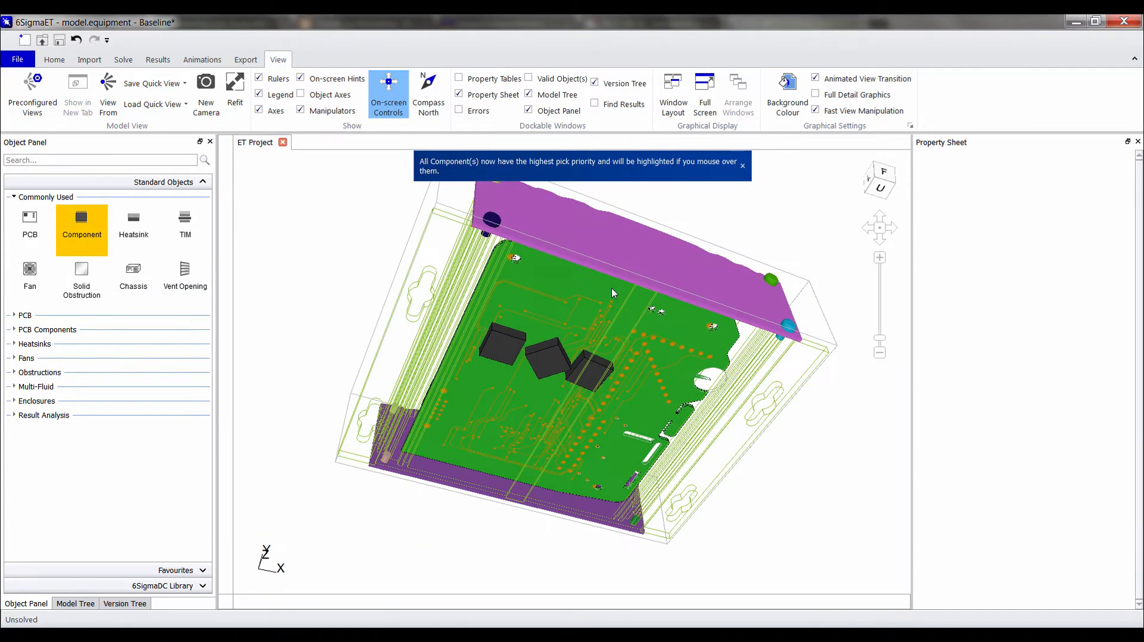
{"action": "left_click", "coordinate": [505, 358]}
{"action": "left_click", "coordinate": [548, 362], "text": "ctrl"}
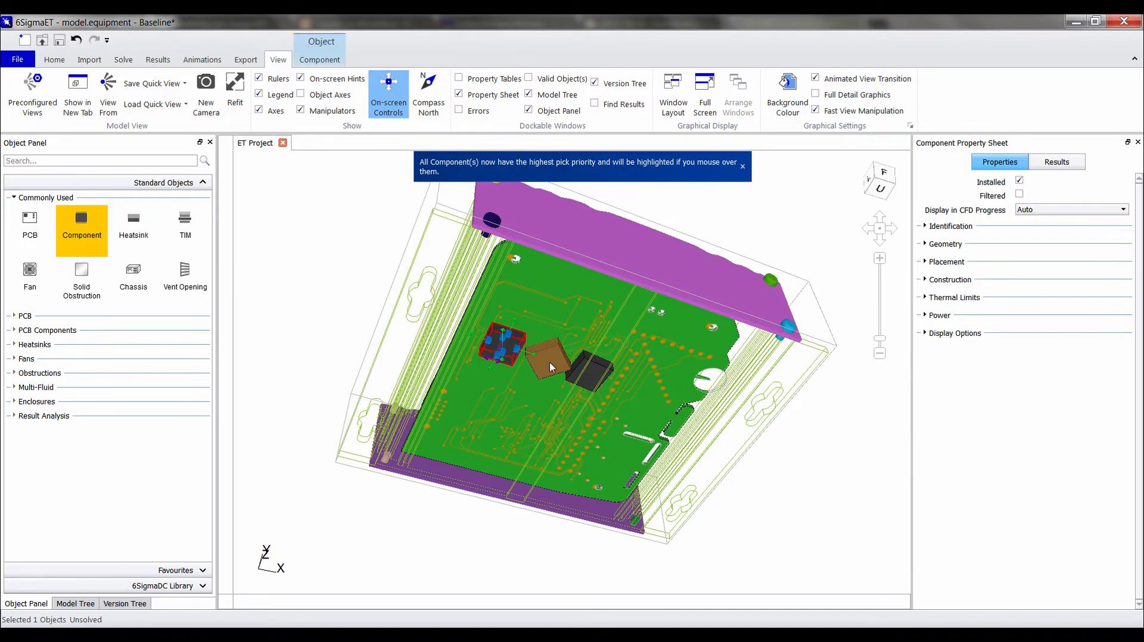
{"action": "left_click", "coordinate": [596, 382], "text": "ctrl"}
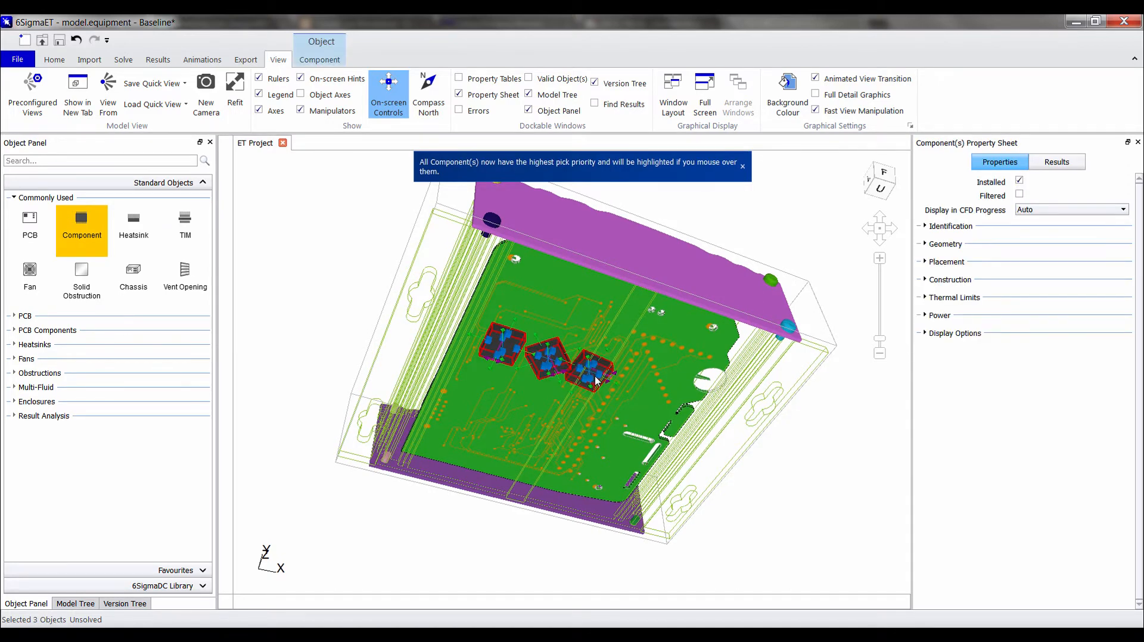
{"action": "left_click", "coordinate": [338, 62]}
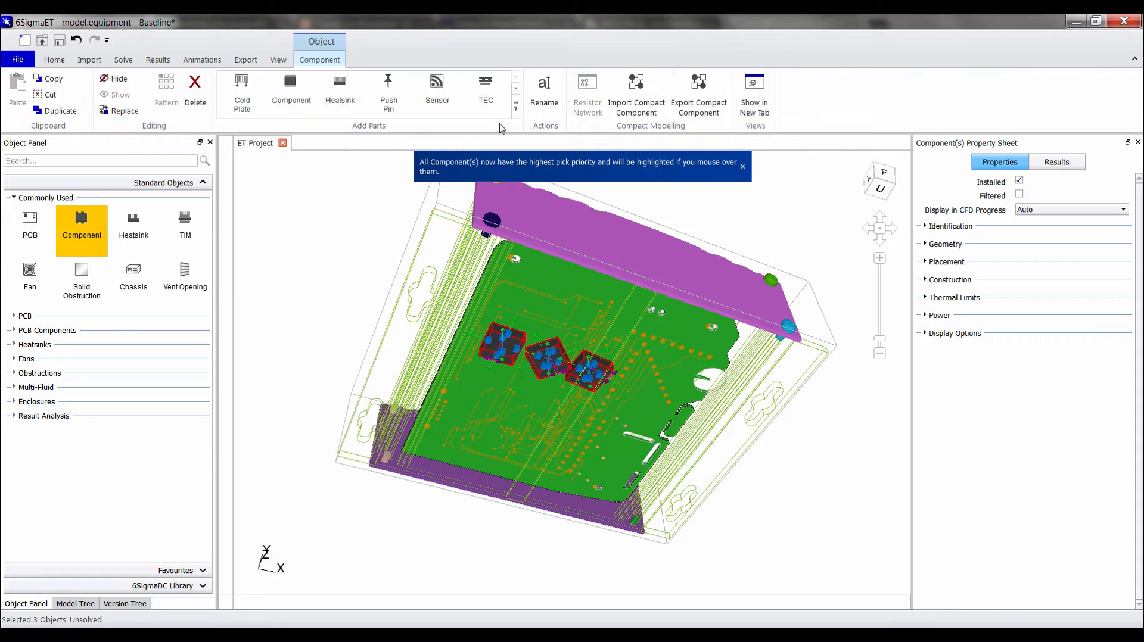
{"action": "left_click", "coordinate": [516, 109]}
{"action": "left_click", "coordinate": [297, 136]}
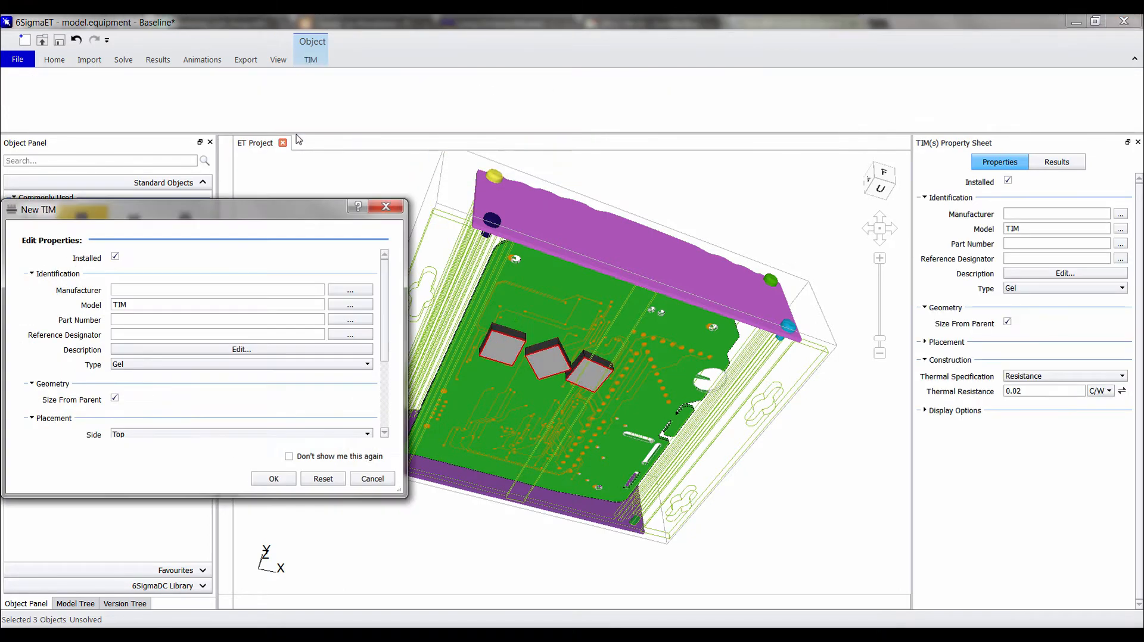
Step: Specify the TIMs by Conductivity with a modelled thickness of 0.55 mm and attach the TIM material
{"action": "scroll", "coordinate": [310, 357], "scroll_direction": "down", "scroll_amount": 5}
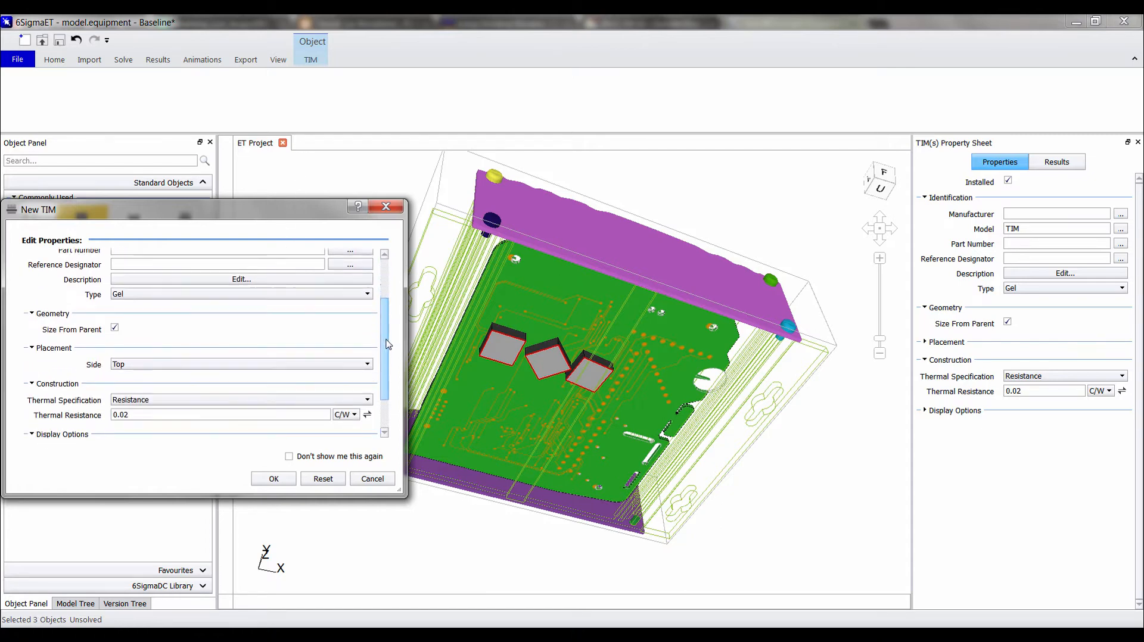
{"action": "left_click", "coordinate": [277, 351]}
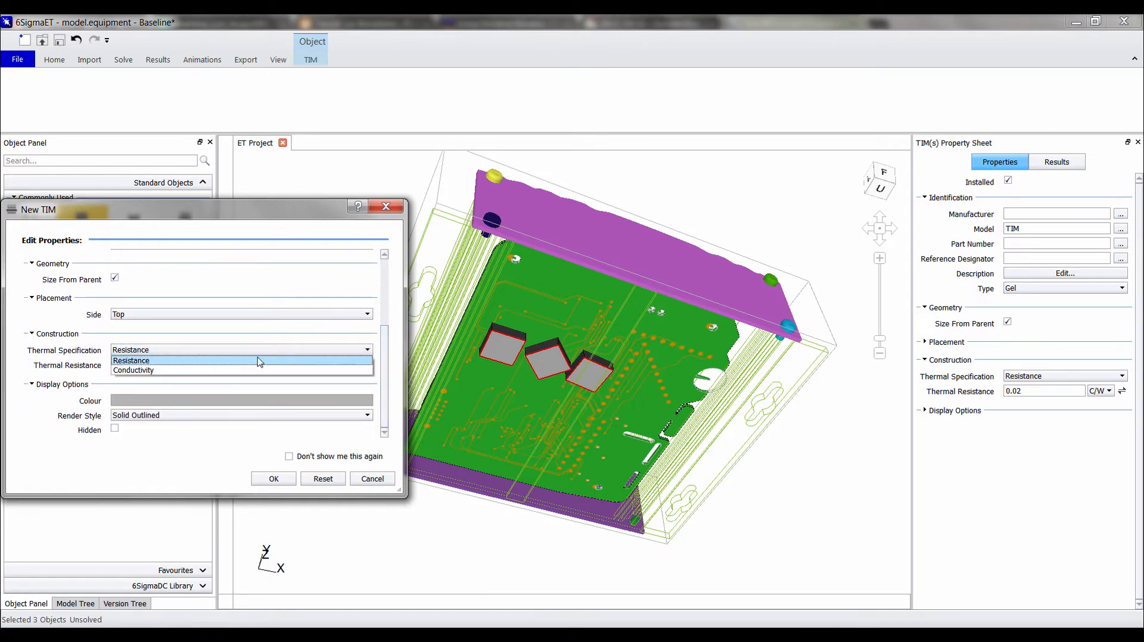
{"action": "left_click", "coordinate": [219, 370]}
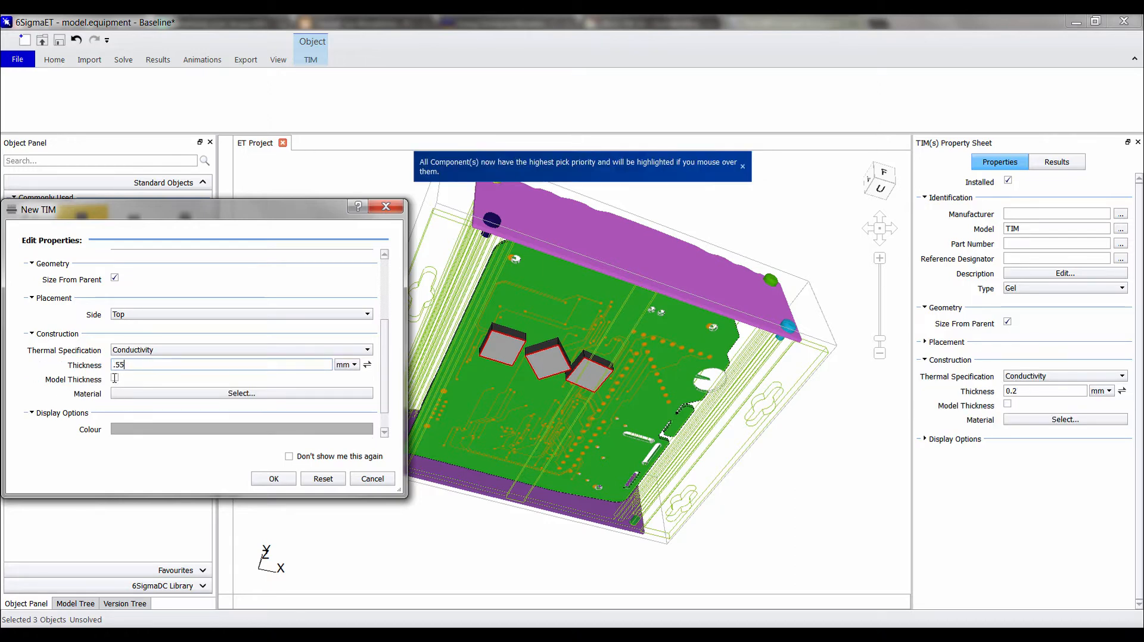
{"action": "left_click", "coordinate": [227, 395]}
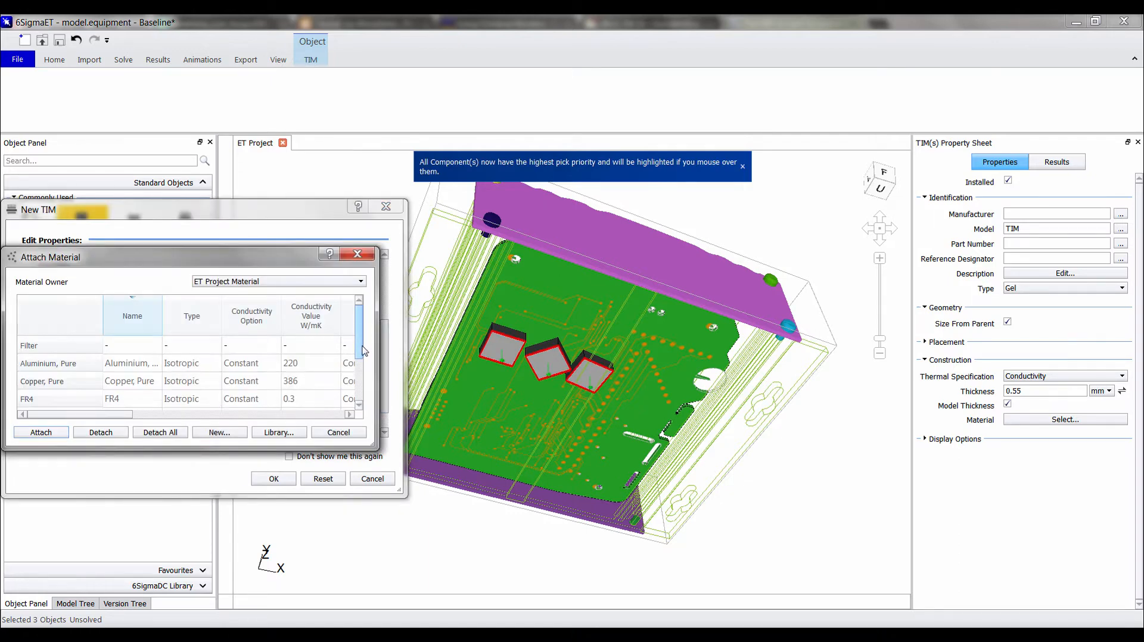
{"action": "scroll", "coordinate": [340, 370], "scroll_direction": "down", "scroll_amount": 1}
{"action": "left_click", "coordinate": [56, 385]}
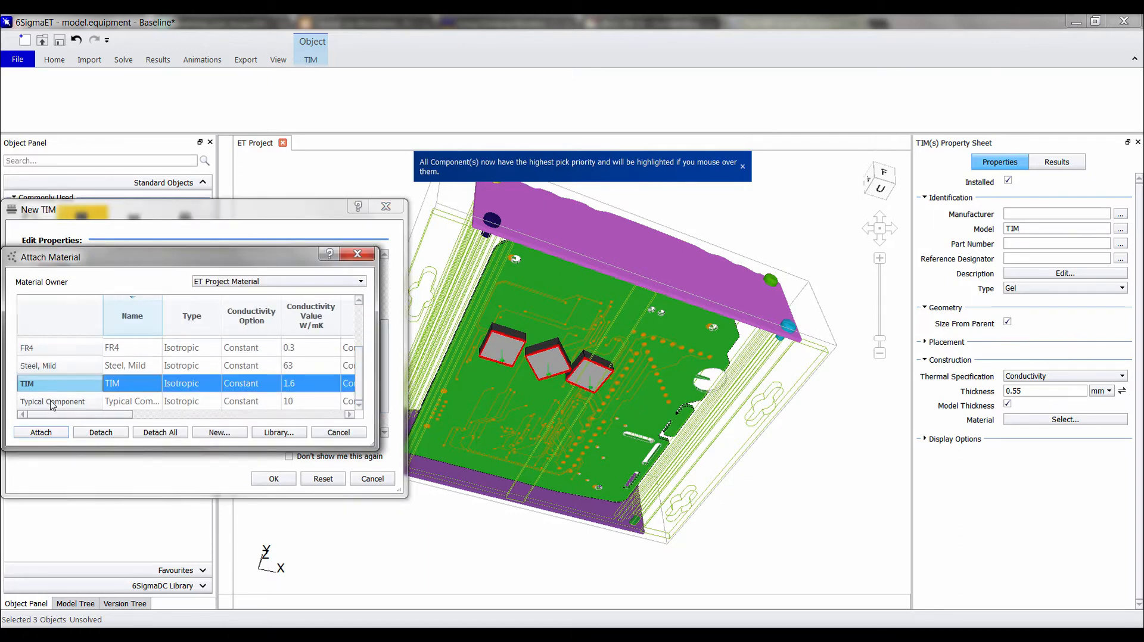
{"action": "left_click", "coordinate": [52, 434]}
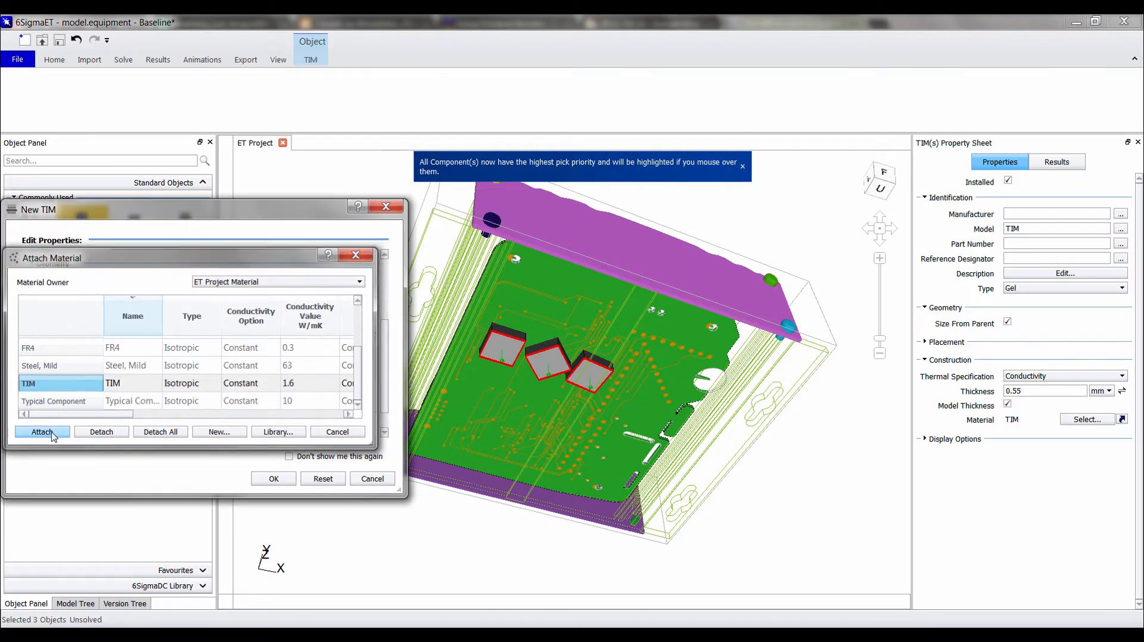
{"action": "left_click", "coordinate": [273, 480]}
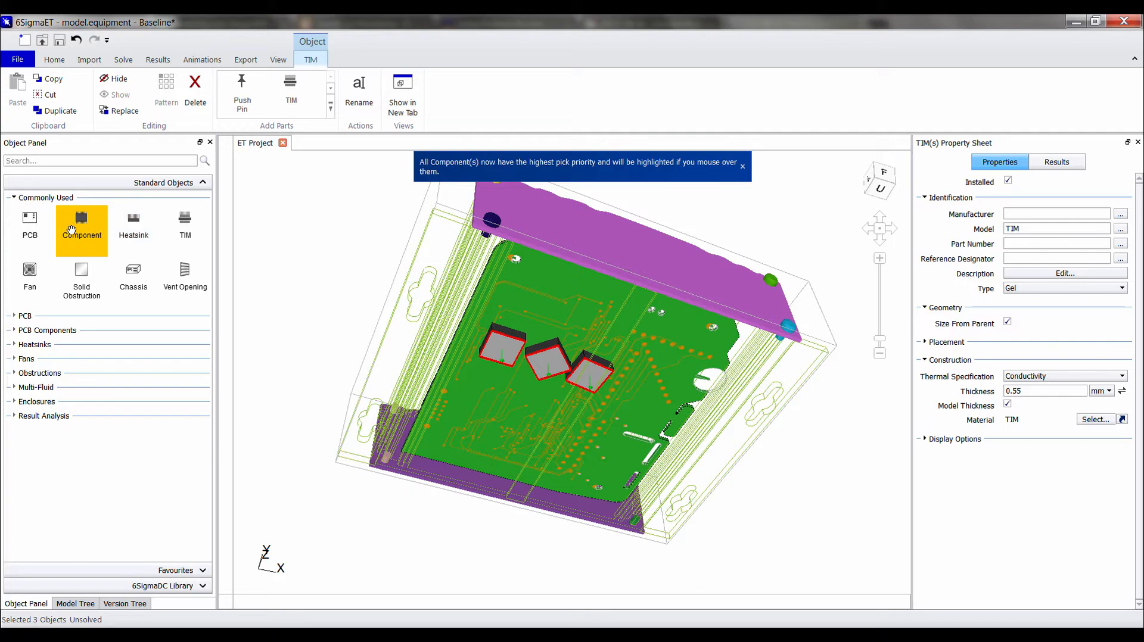
{"action": "left_click", "coordinate": [399, 501]}
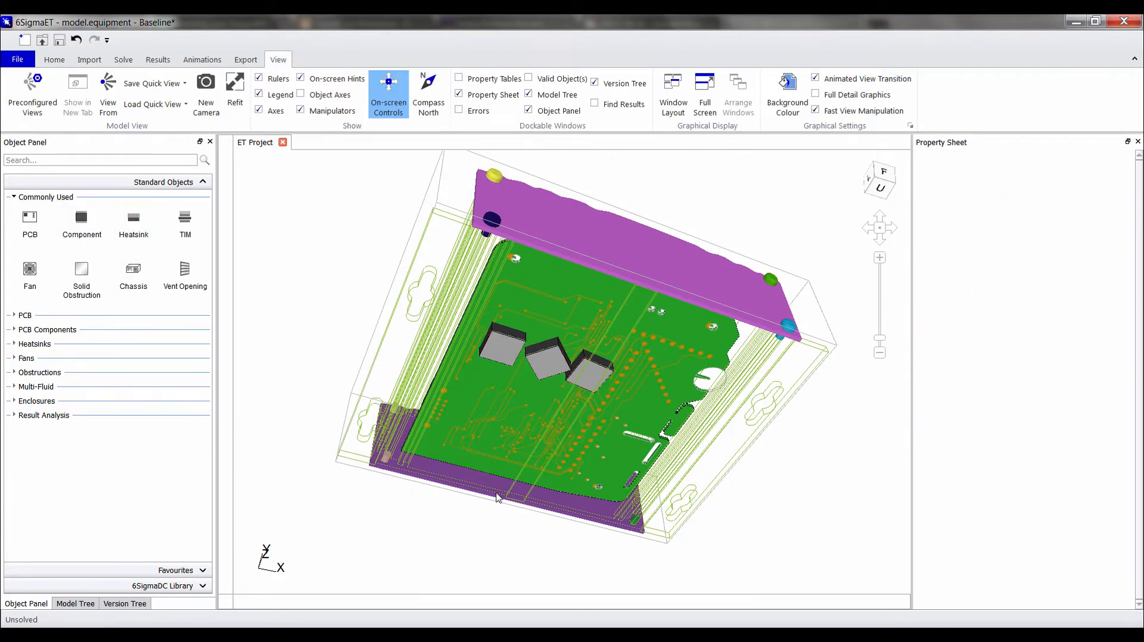
Step: Set the allowed maximum temperature of all components to 85 C
{"action": "key", "text": "r"}
{"action": "scroll", "coordinate": [549, 441], "scroll_direction": "up", "scroll_amount": 5}
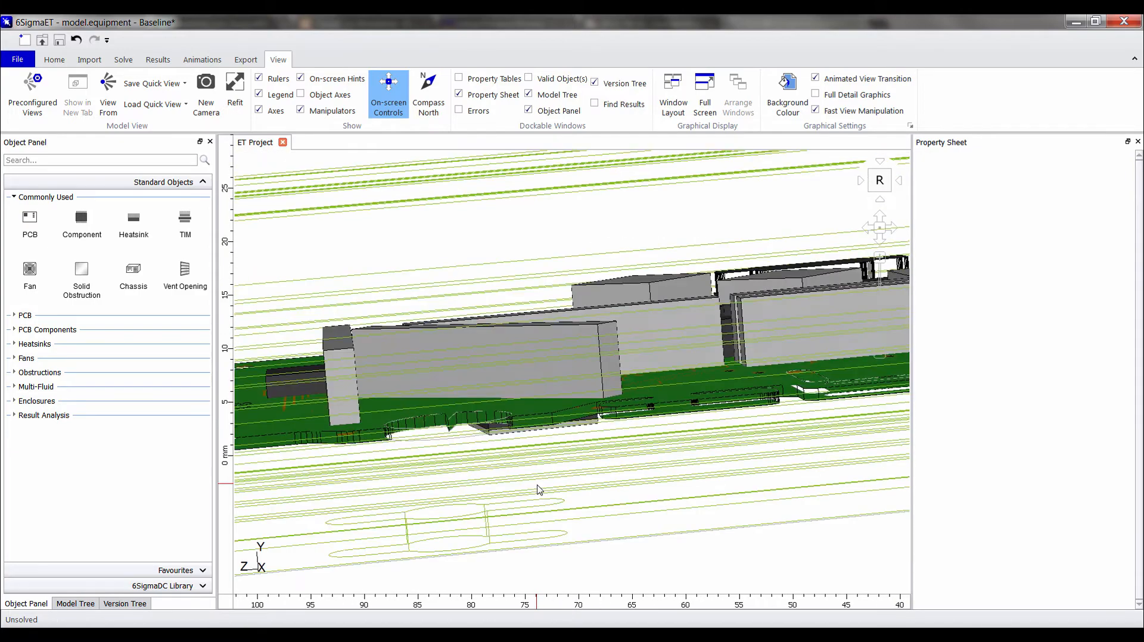
{"action": "key", "text": "a"}
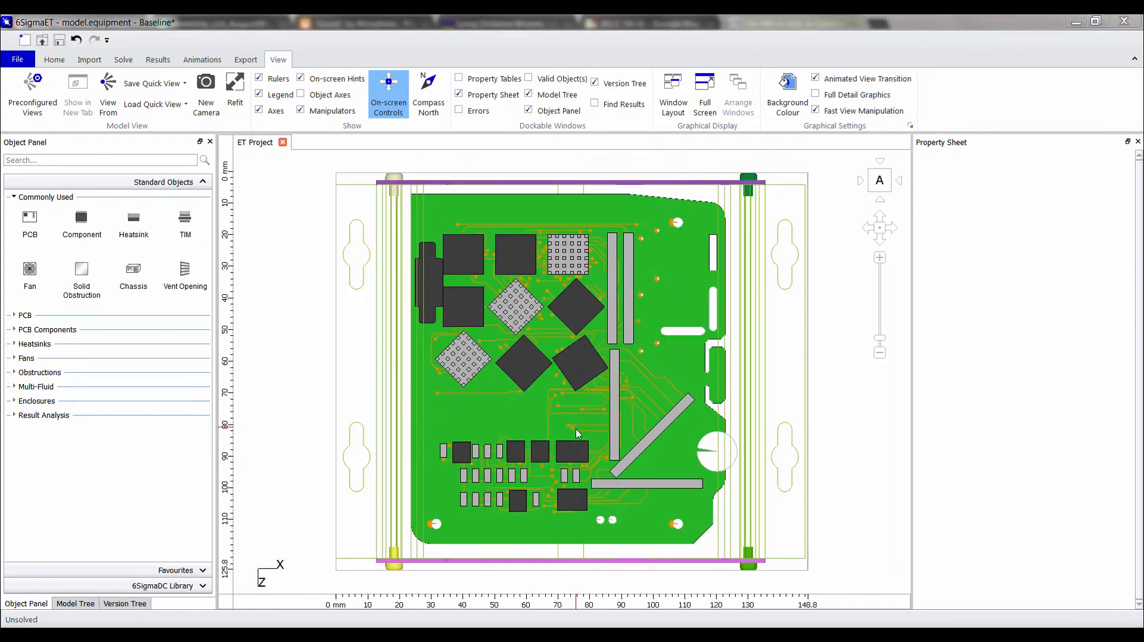
{"action": "right_click", "coordinate": [75, 236]}
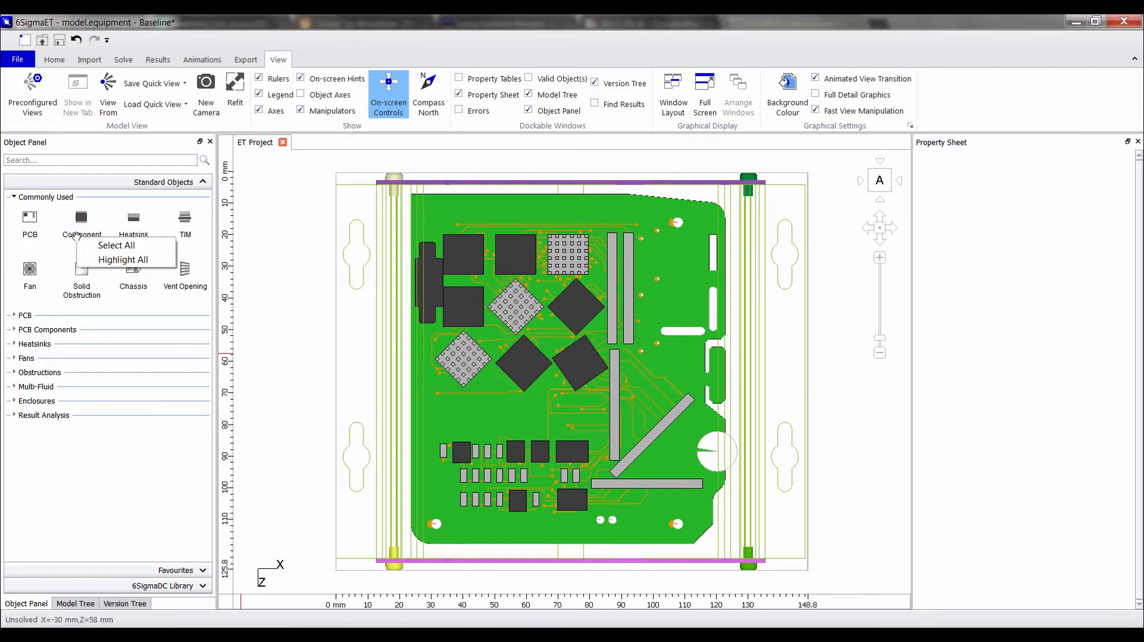
{"action": "left_click", "coordinate": [98, 247]}
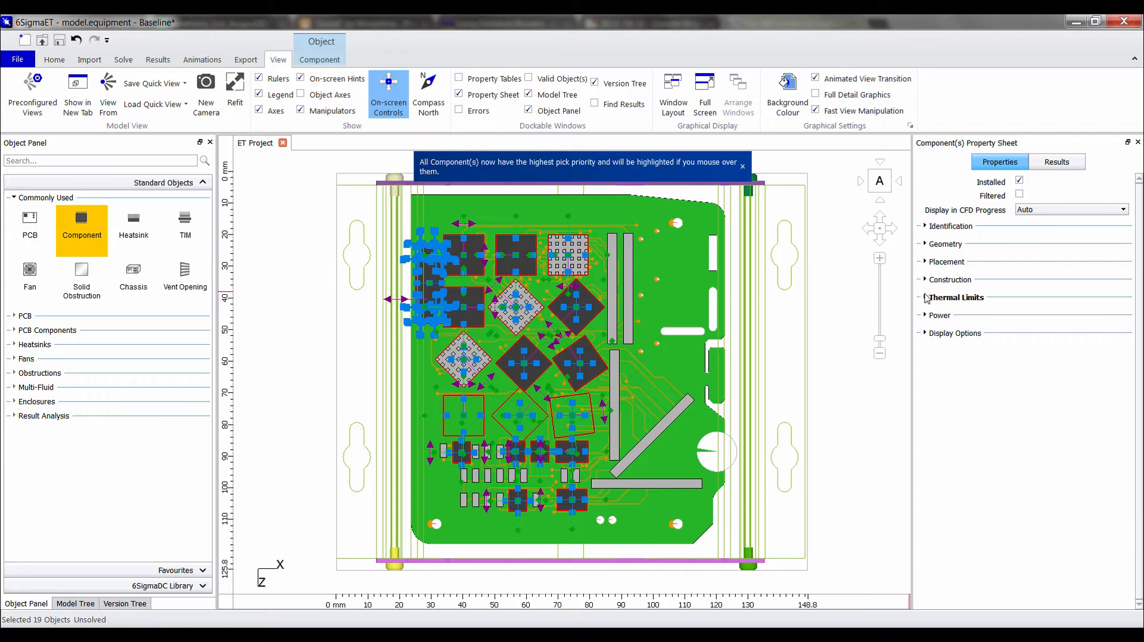
{"action": "left_click", "coordinate": [957, 298]}
{"action": "left_click", "coordinate": [1047, 314]}
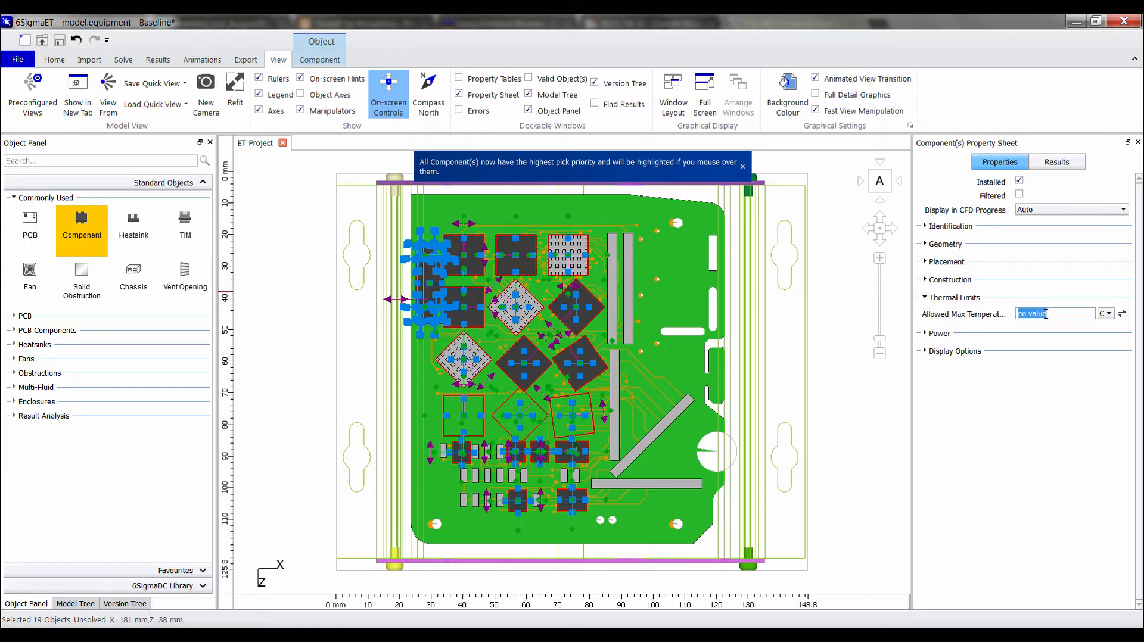
{"action": "type", "text": "85"}
{"action": "left_click", "coordinate": [849, 429]}
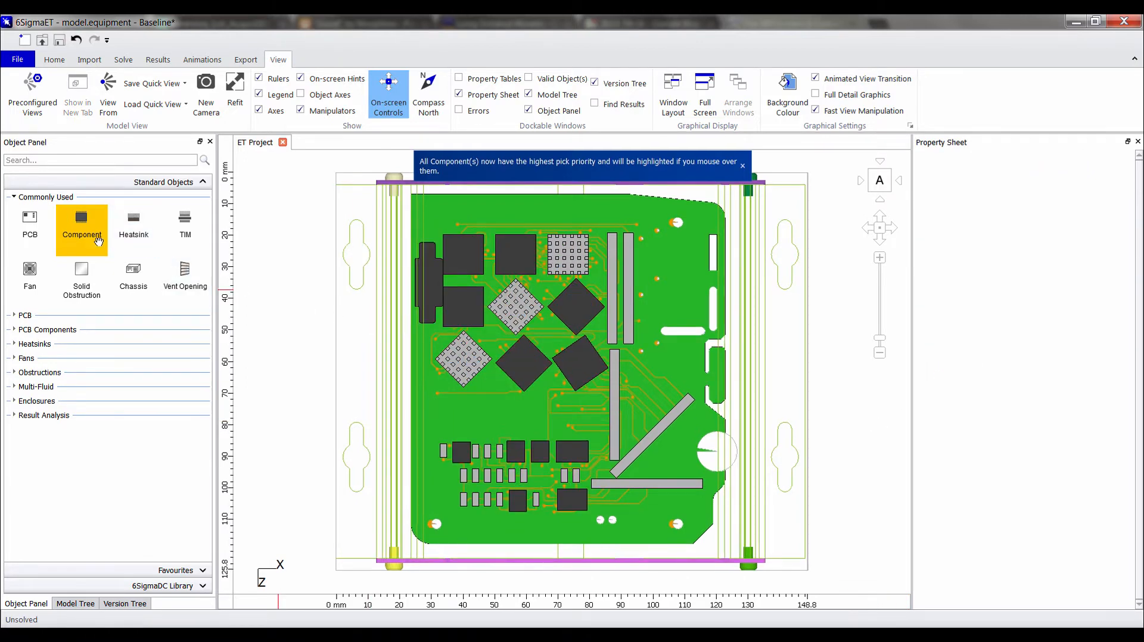
Step: Solve the model by starting the CFD calculation with the default run options
{"action": "left_click", "coordinate": [124, 61]}
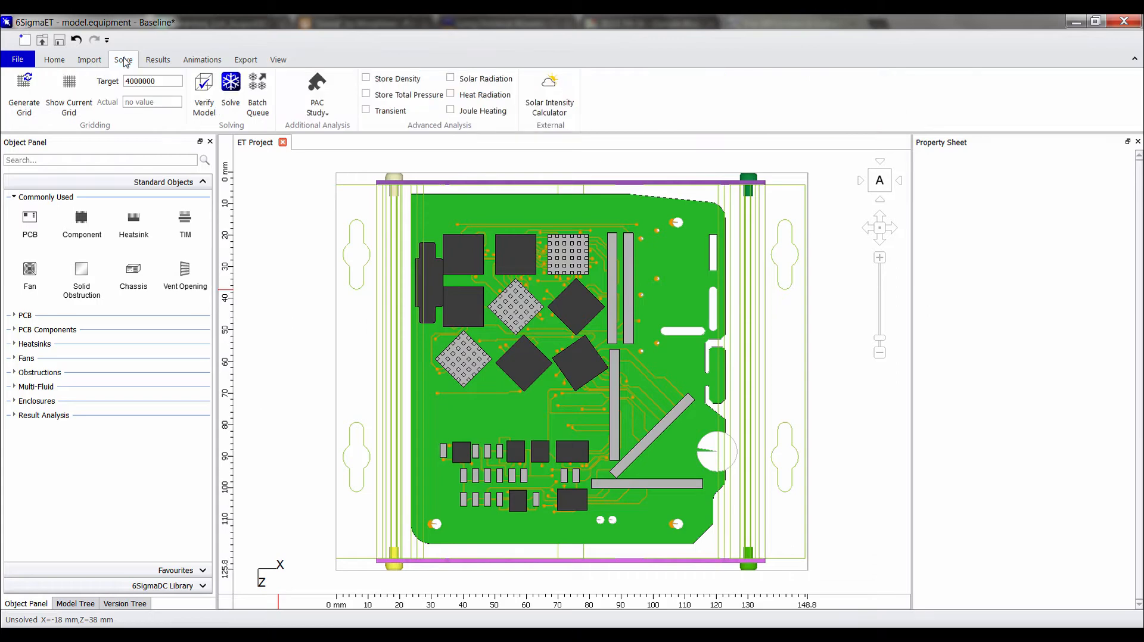
{"action": "left_click", "coordinate": [231, 86]}
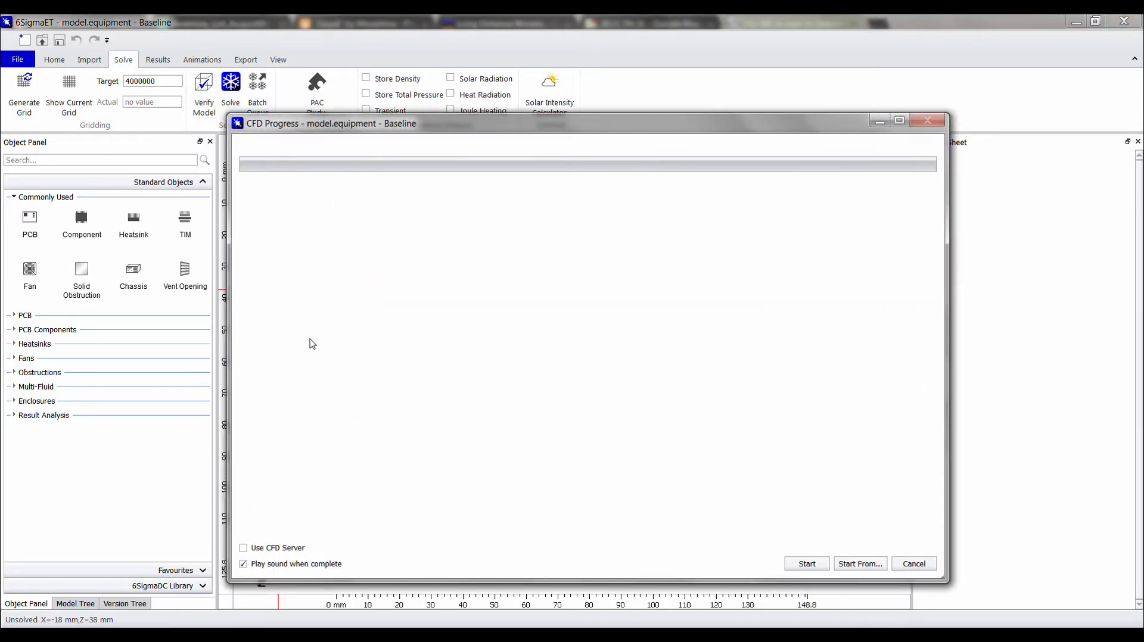
{"action": "left_click", "coordinate": [793, 570]}
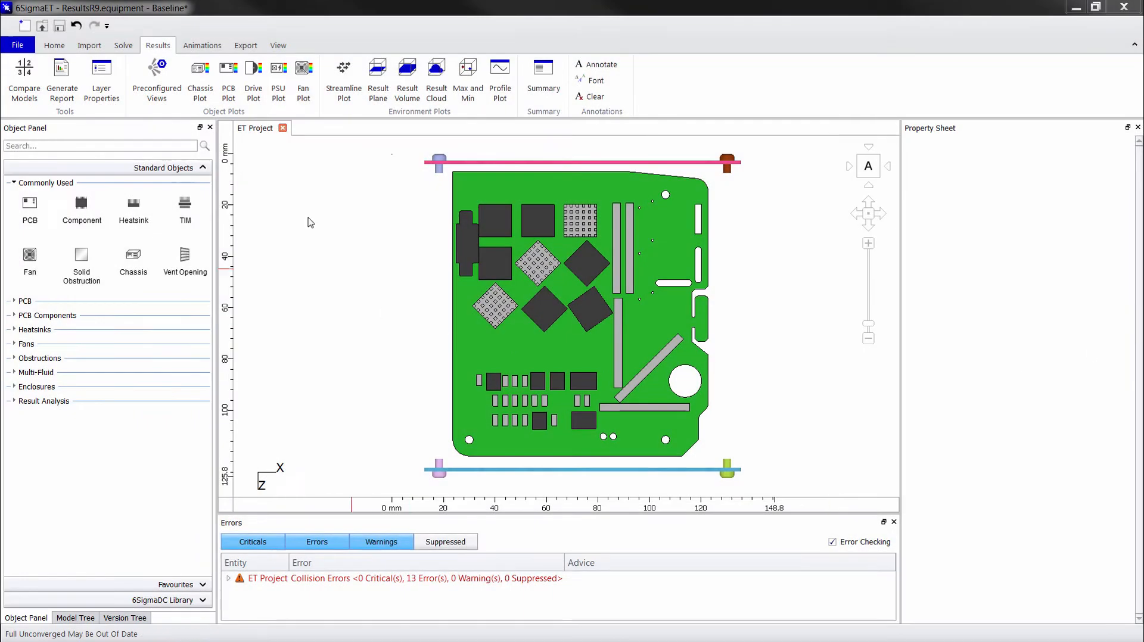
Step: Plot Overheat Simplified Component on the PCB and inspect the components on the upper side and underside
{"action": "left_click", "coordinate": [229, 93]}
{"action": "mouse_move", "coordinate": [298, 196]}
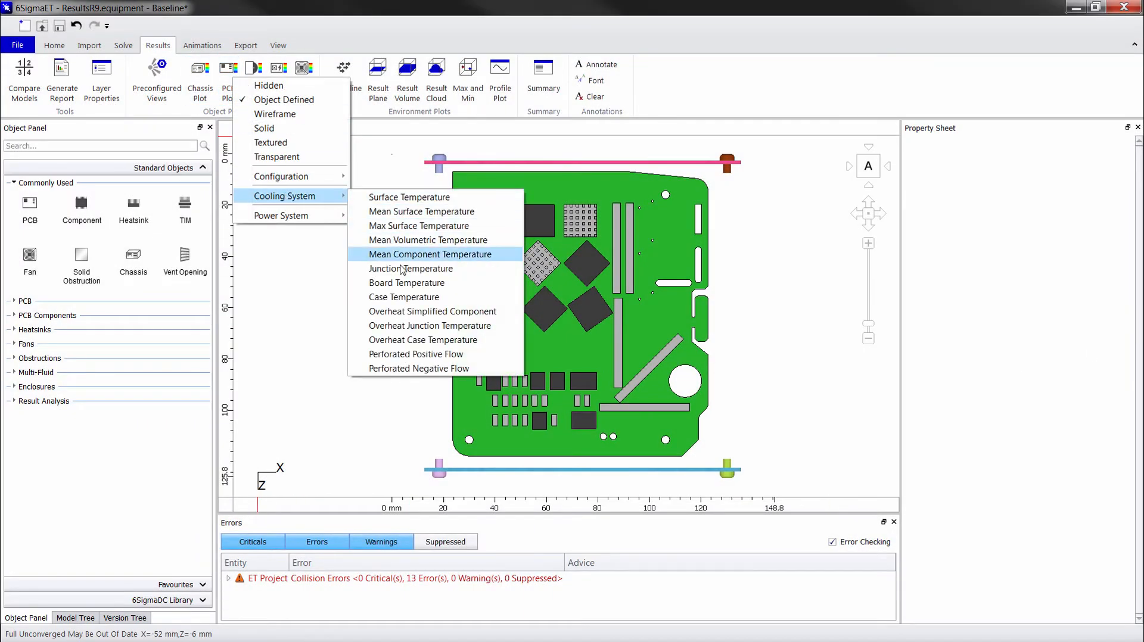
{"action": "left_click", "coordinate": [413, 311]}
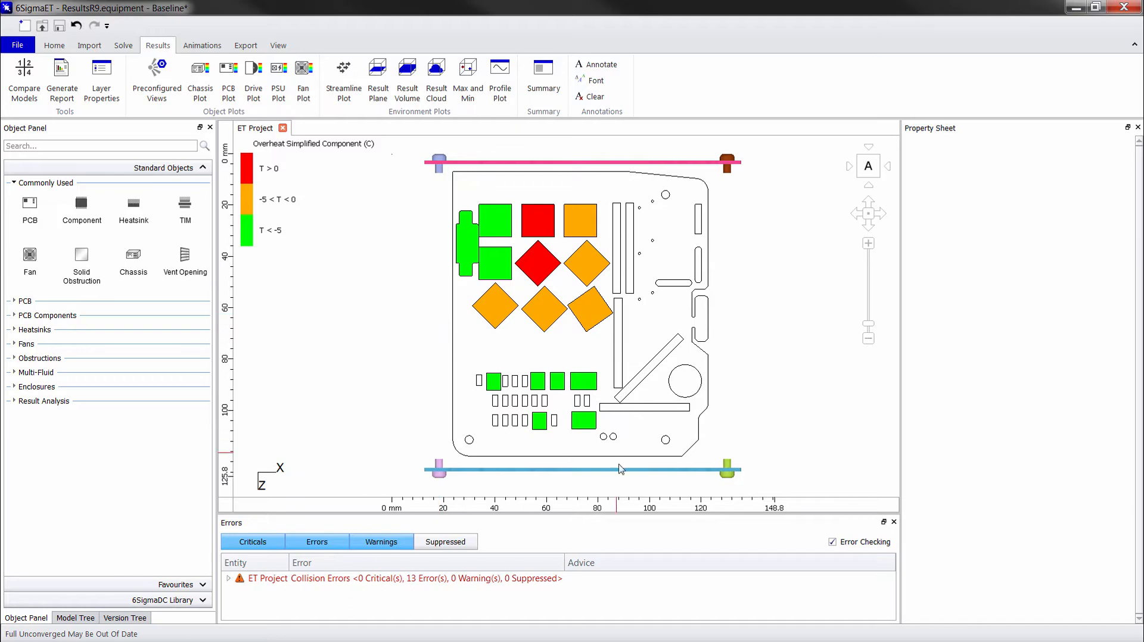
{"action": "middle_click_drag", "start_coordinate": [589, 484], "coordinate": [576, 281]}
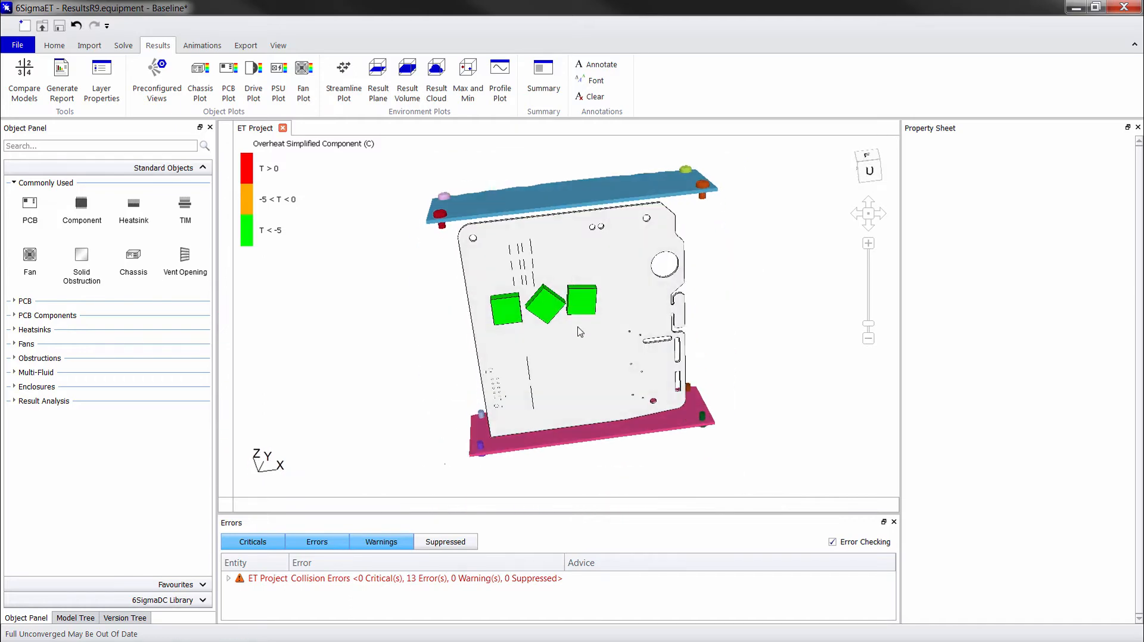
Step: View the board from above and return the PCB plot from the overheat display to Object Defined
{"action": "key", "text": "a"}
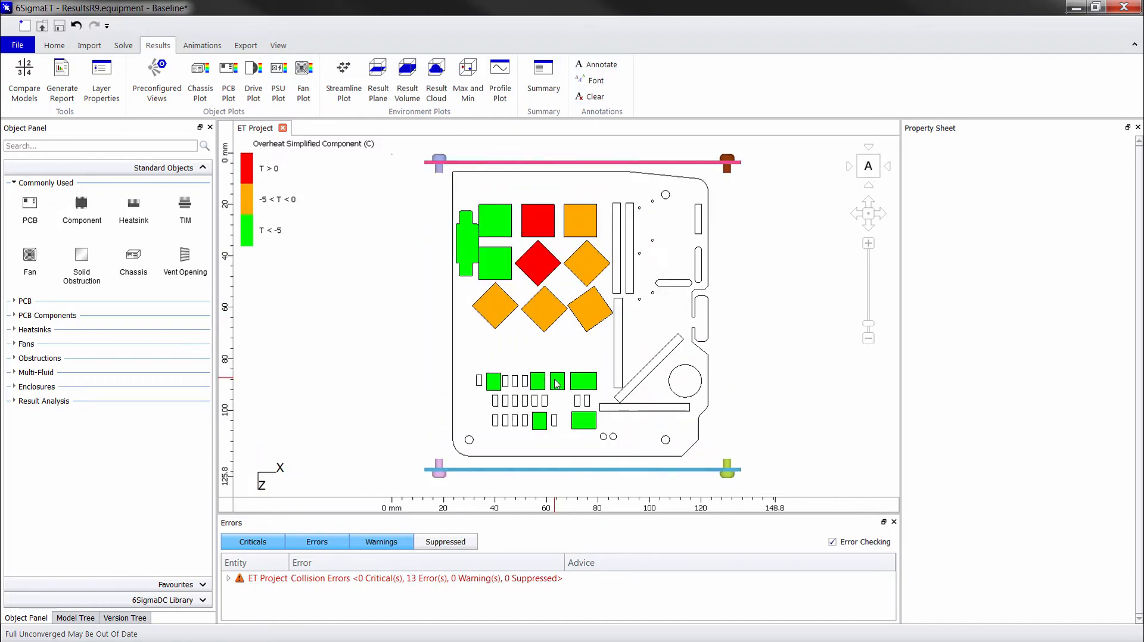
{"action": "left_click", "coordinate": [229, 83]}
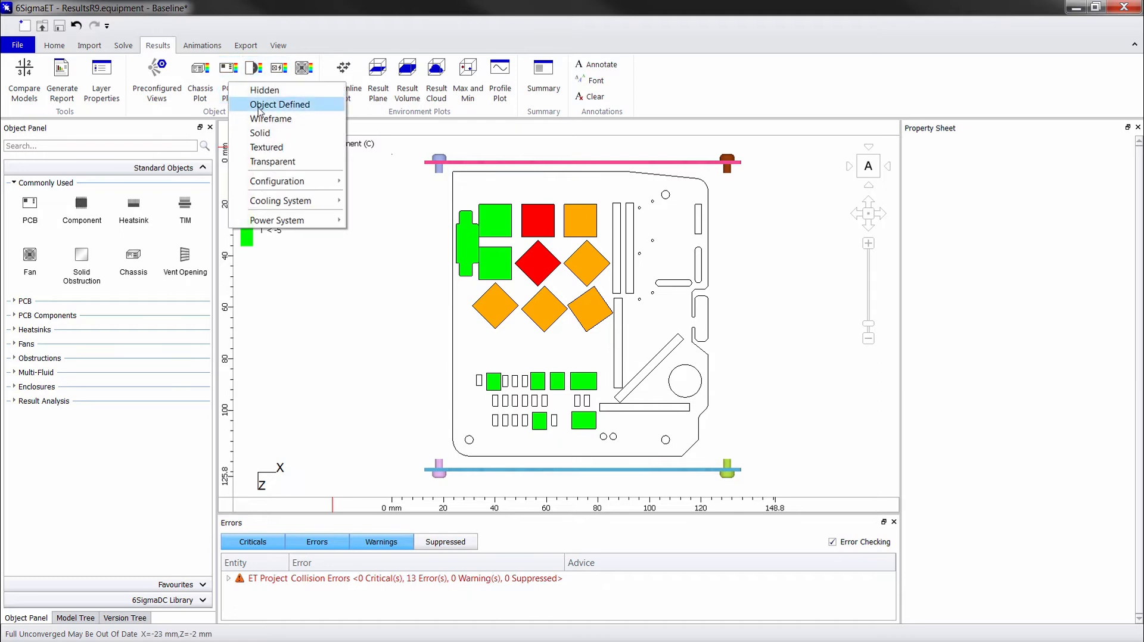
{"action": "left_click", "coordinate": [266, 102]}
Step: Set the PCB's render style to Surface Temperature and examine the heat spread around the components with heatsinks
{"action": "left_click", "coordinate": [460, 348]}
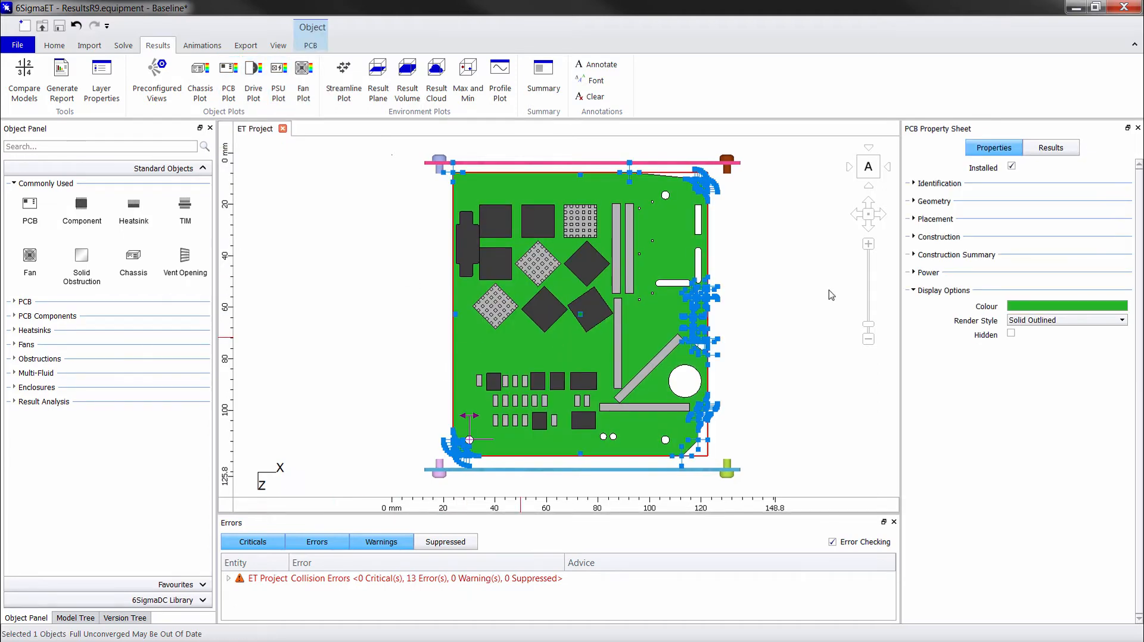
{"action": "left_click", "coordinate": [1020, 322]}
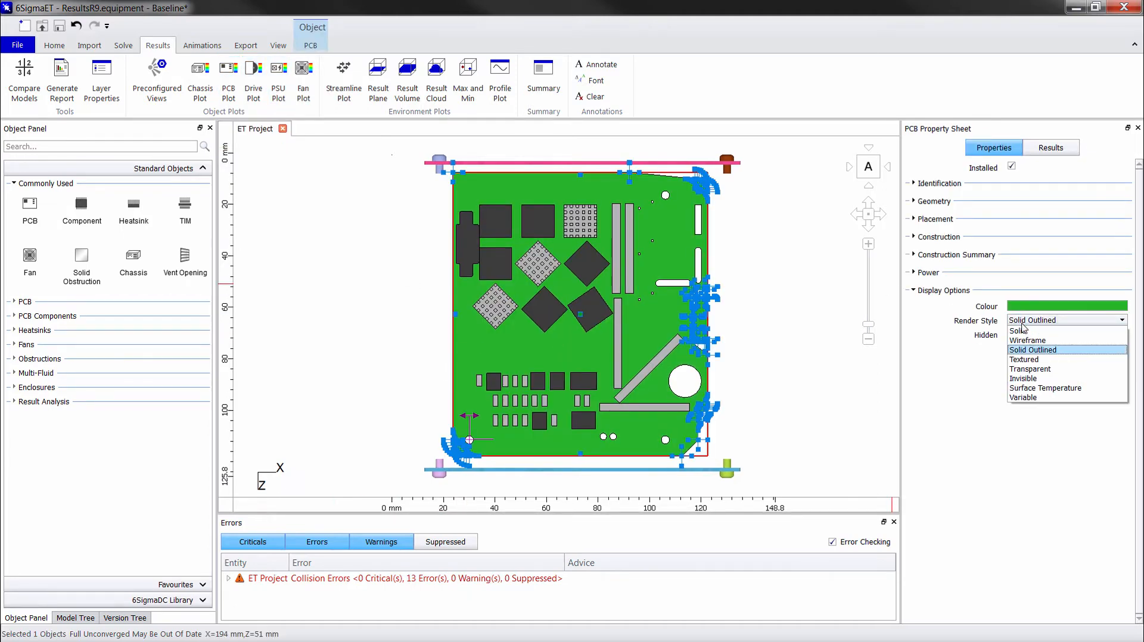
{"action": "left_click", "coordinate": [1040, 388]}
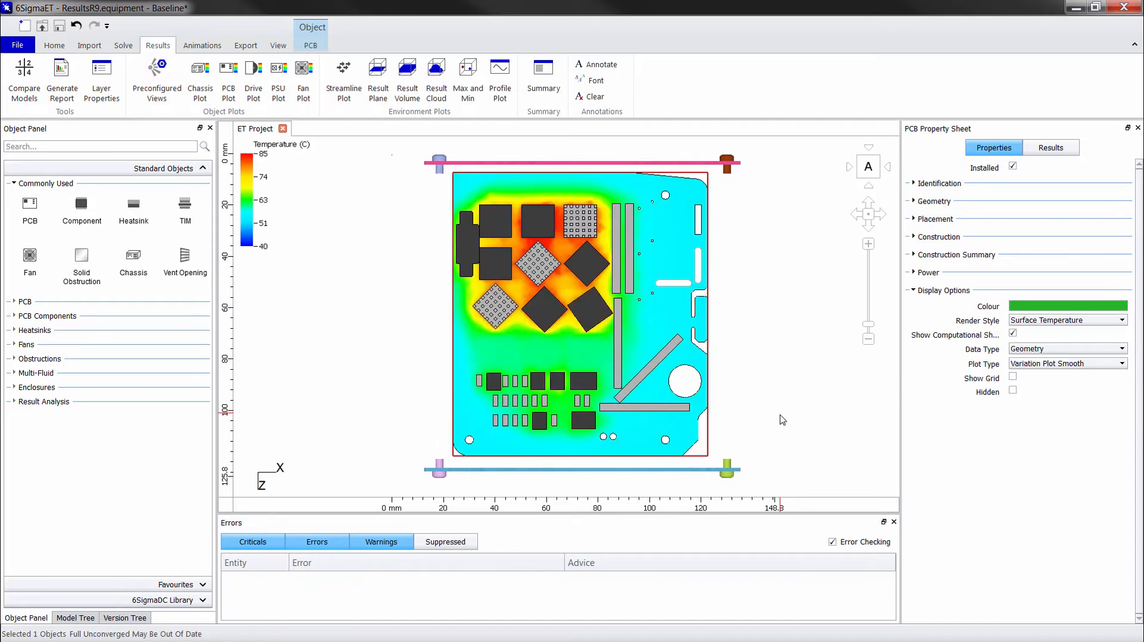
{"action": "left_click", "coordinate": [856, 421]}
{"action": "left_click_drag", "start_coordinate": [856, 422], "coordinate": [534, 298]}
{"action": "scroll", "coordinate": [535, 298], "scroll_direction": "up", "scroll_amount": 4}
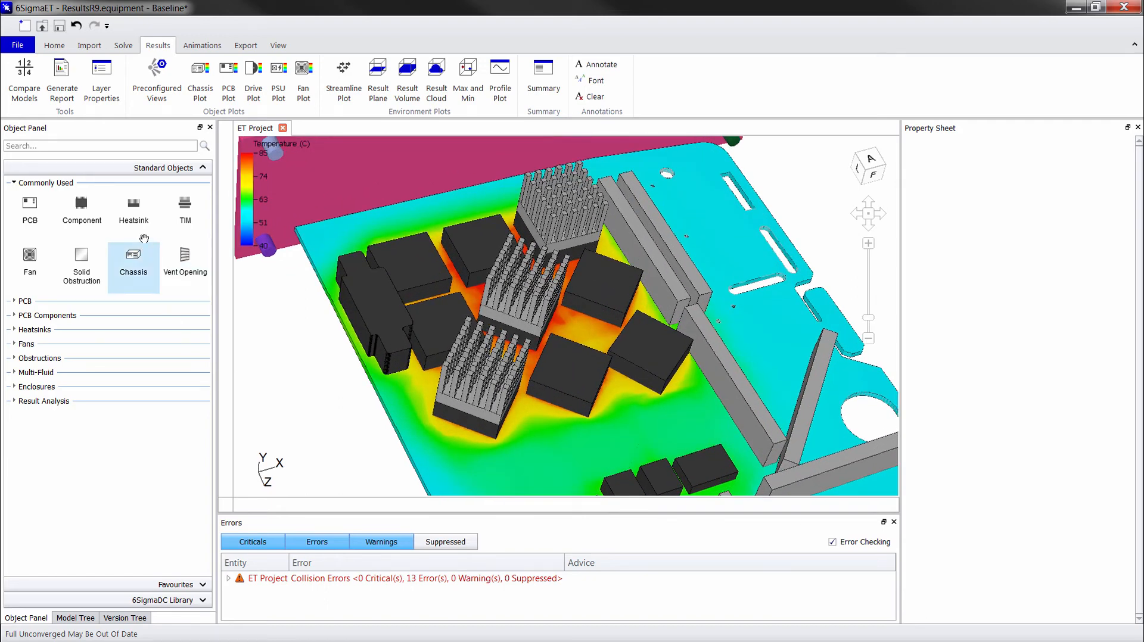
Step: Give heatsinks pick priority and copy the pin-fin heatsink nearest the front edge of the component cluster
{"action": "left_click", "coordinate": [131, 212]}
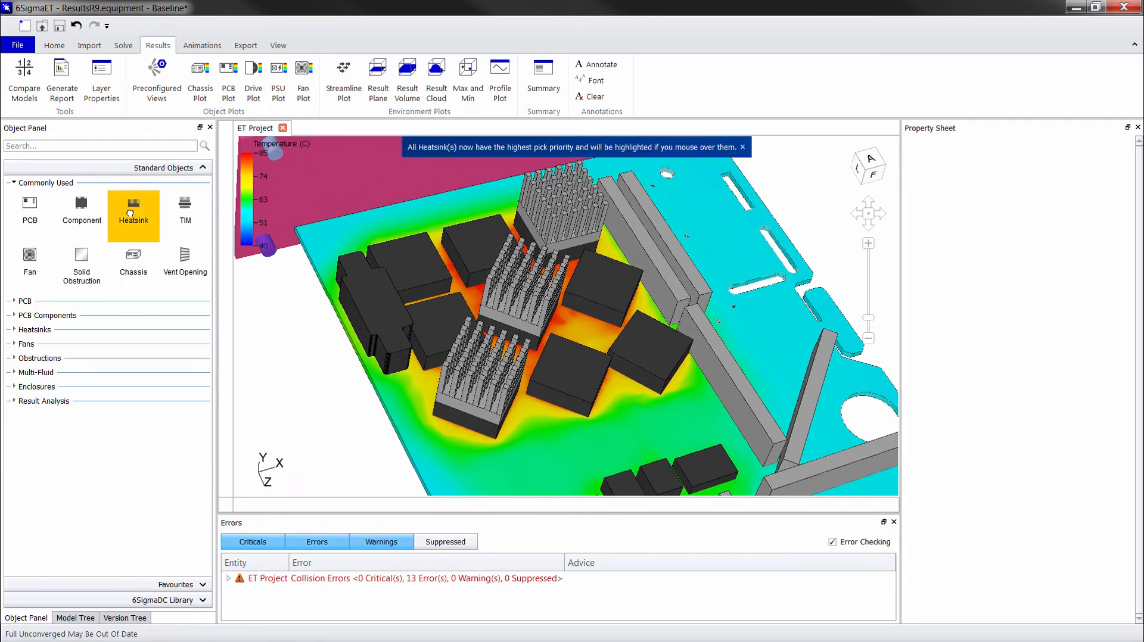
{"action": "left_click", "coordinate": [483, 377]}
{"action": "right_click", "coordinate": [503, 372]}
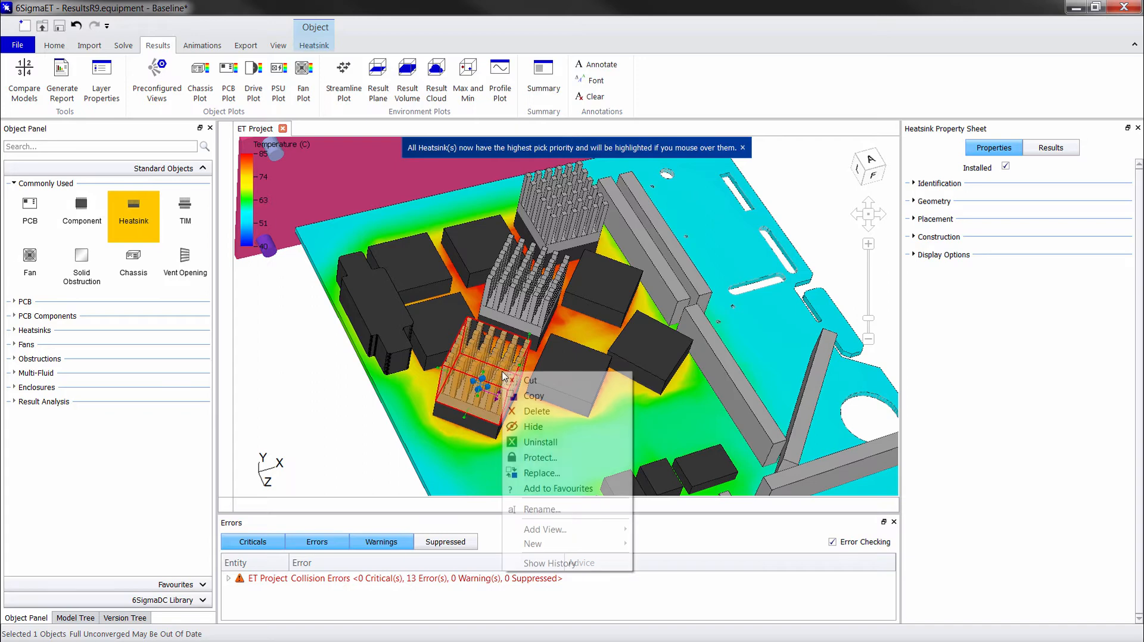
{"action": "left_click", "coordinate": [552, 401]}
Step: Paste the copied heatsink onto the six large components in the cluster that have none
{"action": "left_click", "coordinate": [91, 220]}
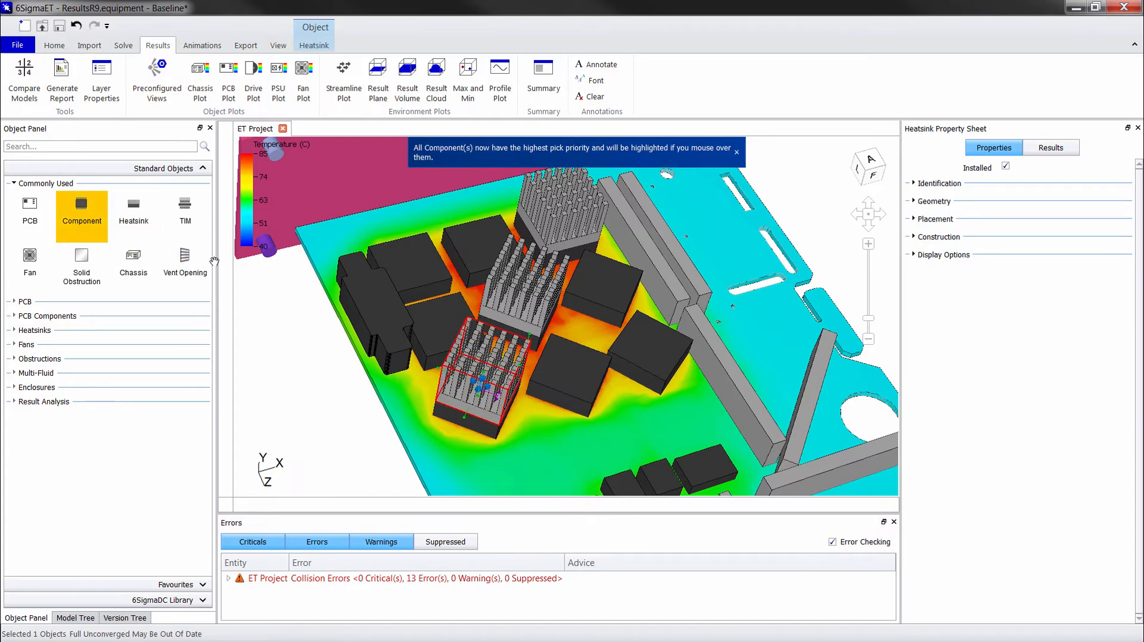
{"action": "left_click", "coordinate": [434, 328]}
{"action": "left_click", "coordinate": [421, 272], "text": "ctrl"}
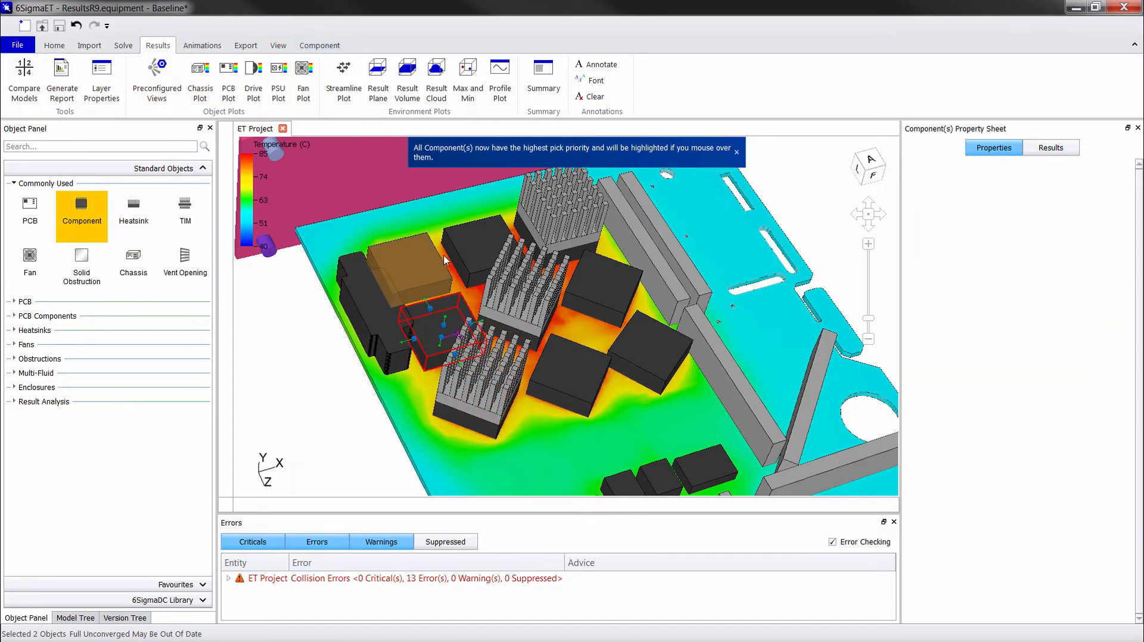
{"action": "left_click", "coordinate": [470, 251], "text": "ctrl"}
{"action": "left_click", "coordinate": [617, 323], "text": "ctrl"}
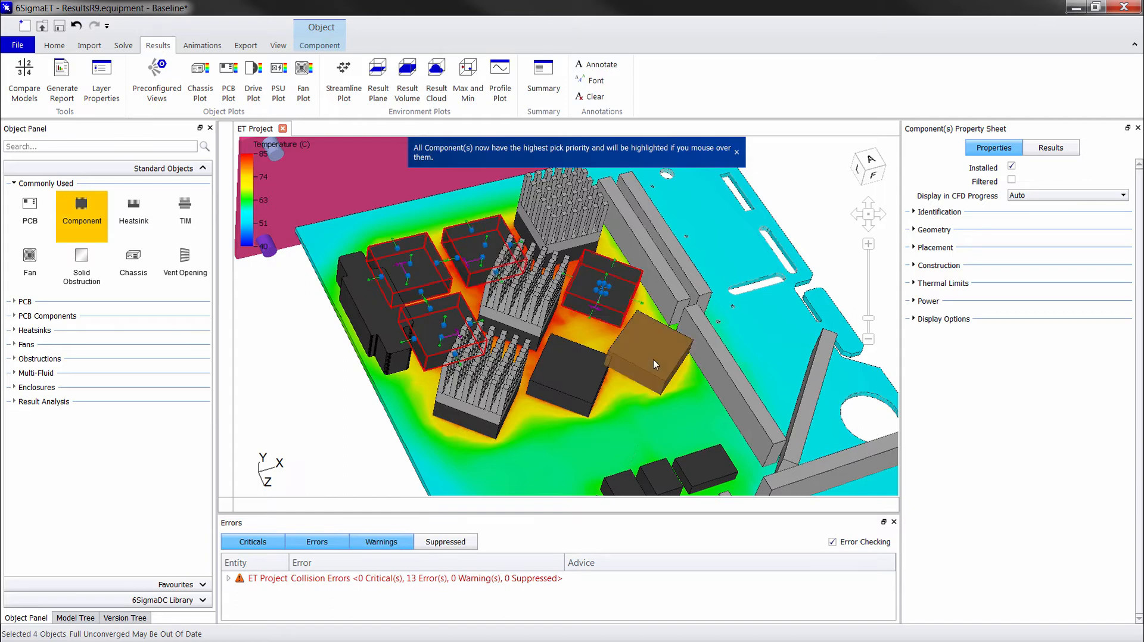
{"action": "left_click", "coordinate": [653, 359], "text": "ctrl"}
{"action": "left_click", "coordinate": [581, 397], "text": "ctrl"}
{"action": "right_click", "coordinate": [581, 397]}
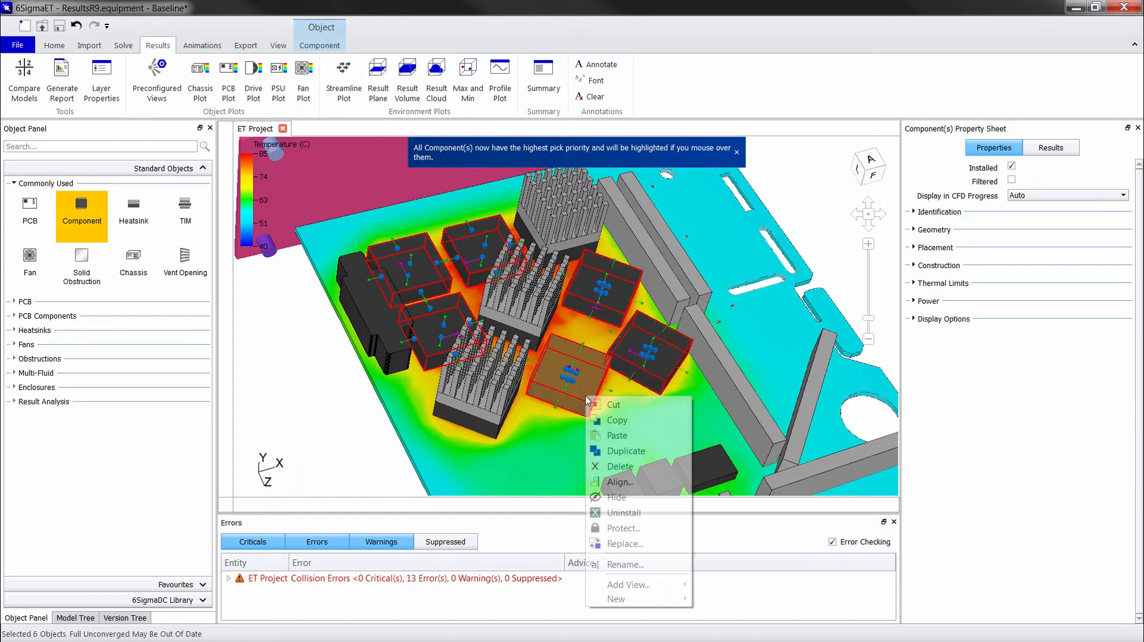
{"action": "left_click", "coordinate": [617, 436]}
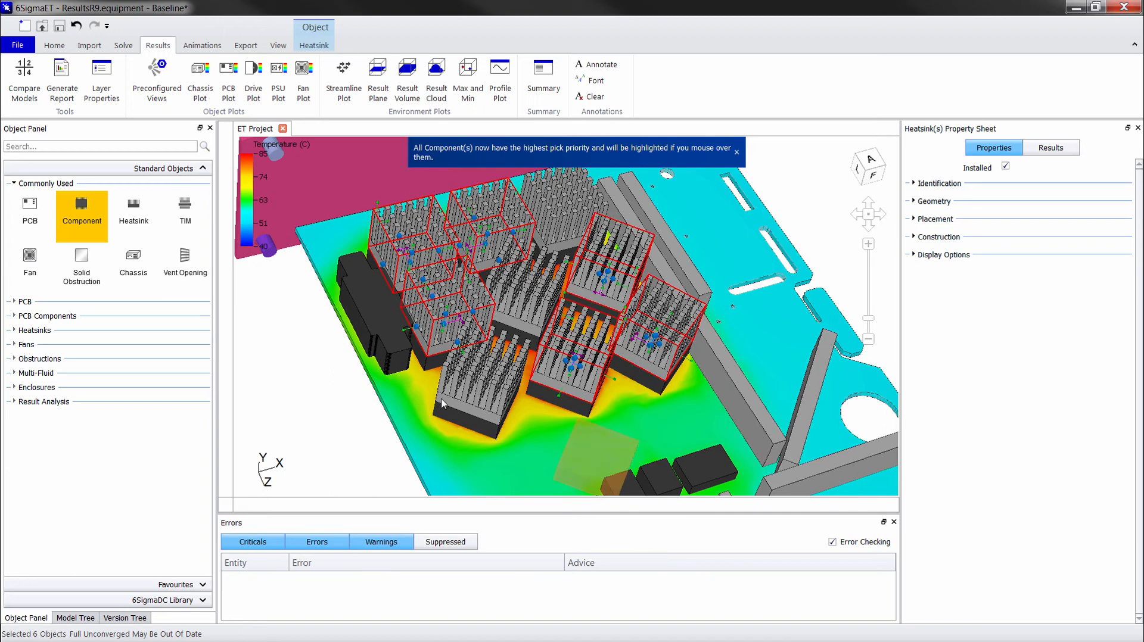
{"action": "left_click", "coordinate": [318, 421]}
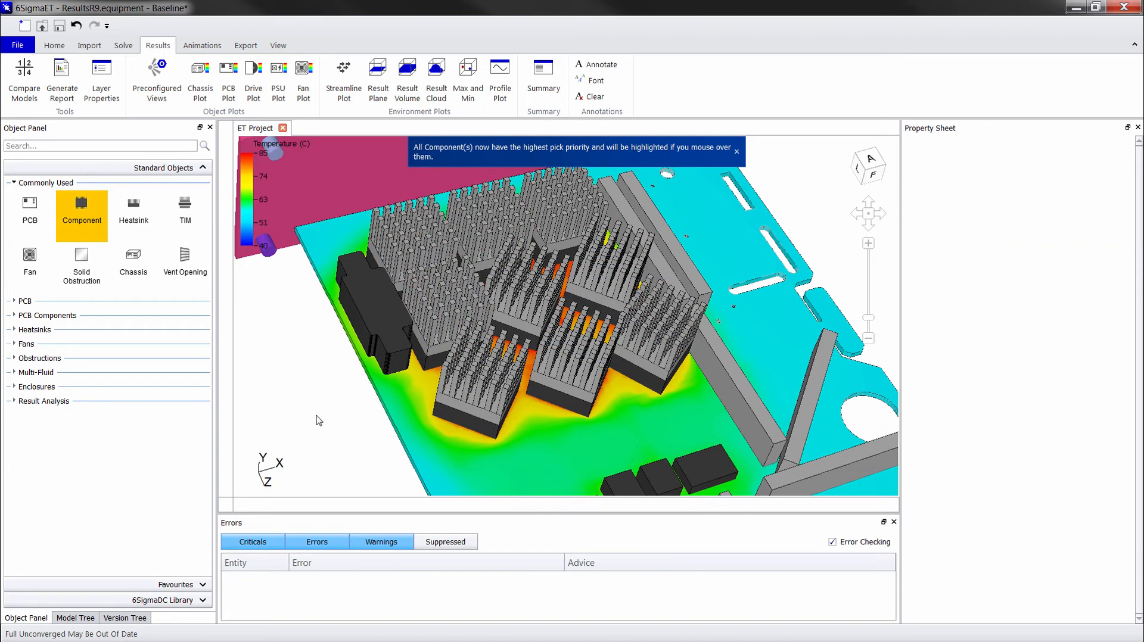
Step: Set the PCB's render style to Solid Outlined and turn off the component pick priority
{"action": "left_click", "coordinate": [399, 412]}
{"action": "left_click", "coordinate": [1067, 320]}
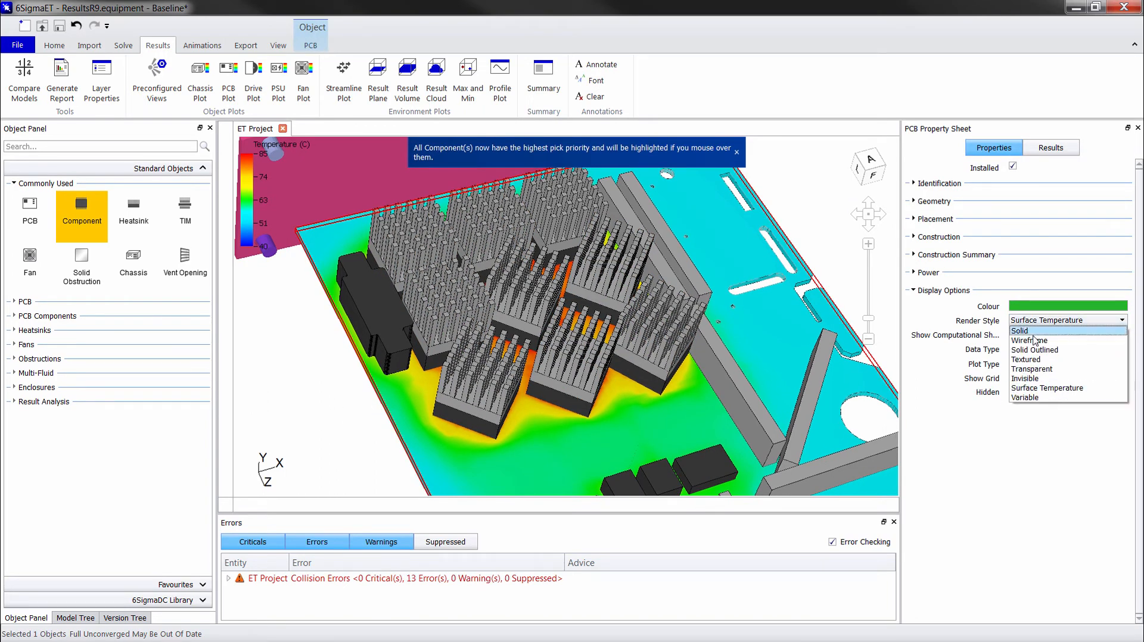
{"action": "left_click", "coordinate": [1037, 340]}
{"action": "left_click", "coordinate": [90, 203]}
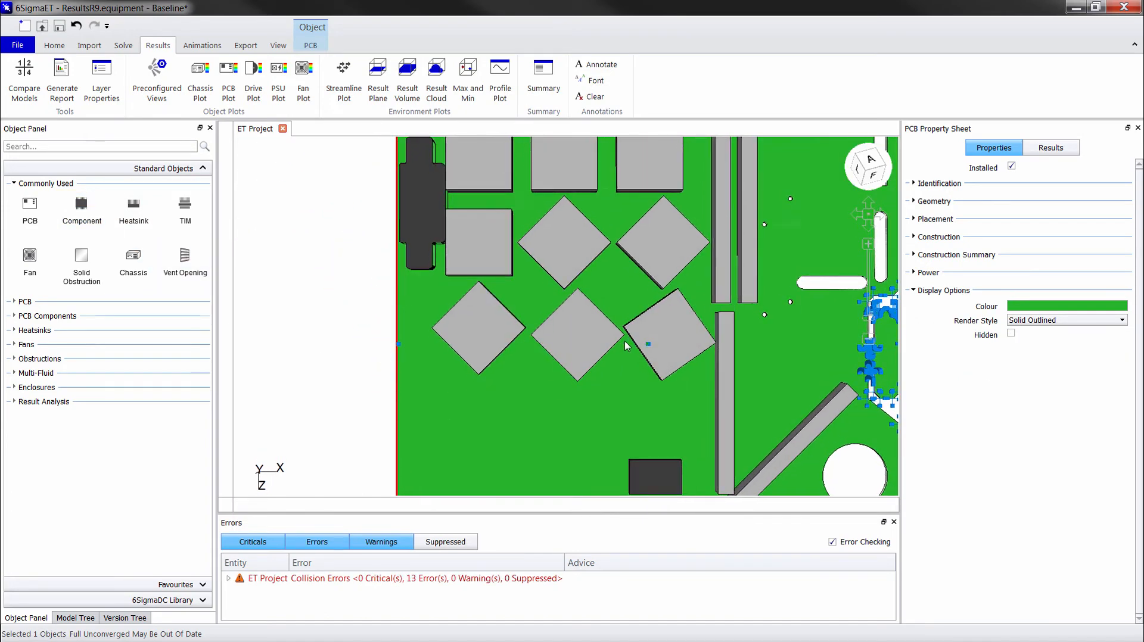
{"action": "left_click", "coordinate": [757, 329]}
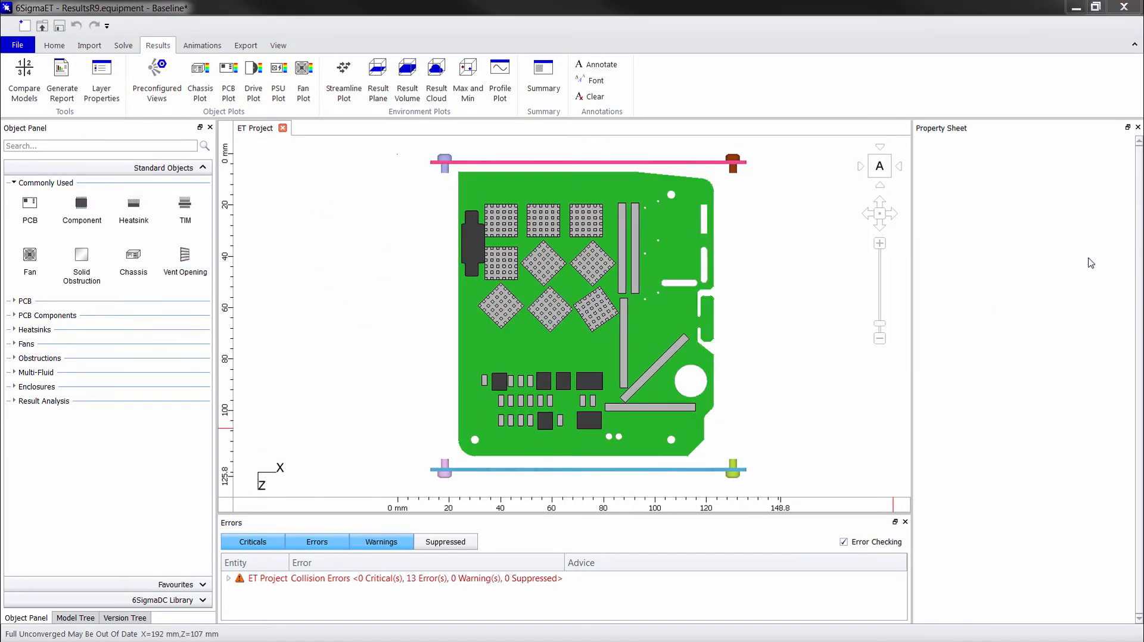
Step: Switch to the Heatsink version of the model and plot Overheat Simplified Component on the PCB
{"action": "left_click", "coordinate": [125, 618]}
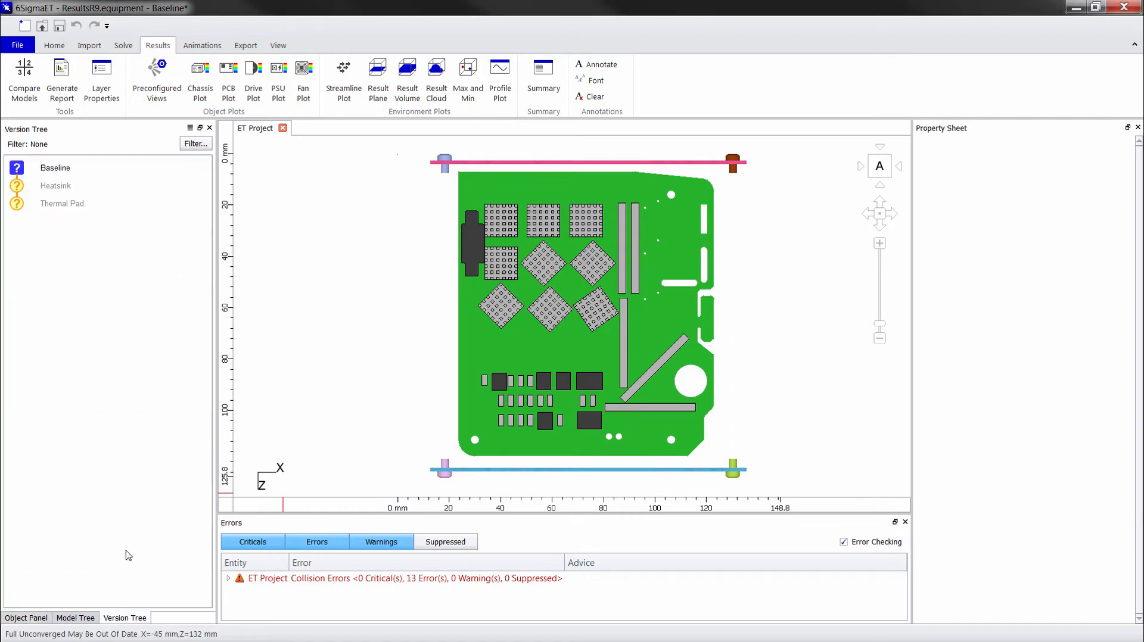
{"action": "double_click", "coordinate": [55, 186]}
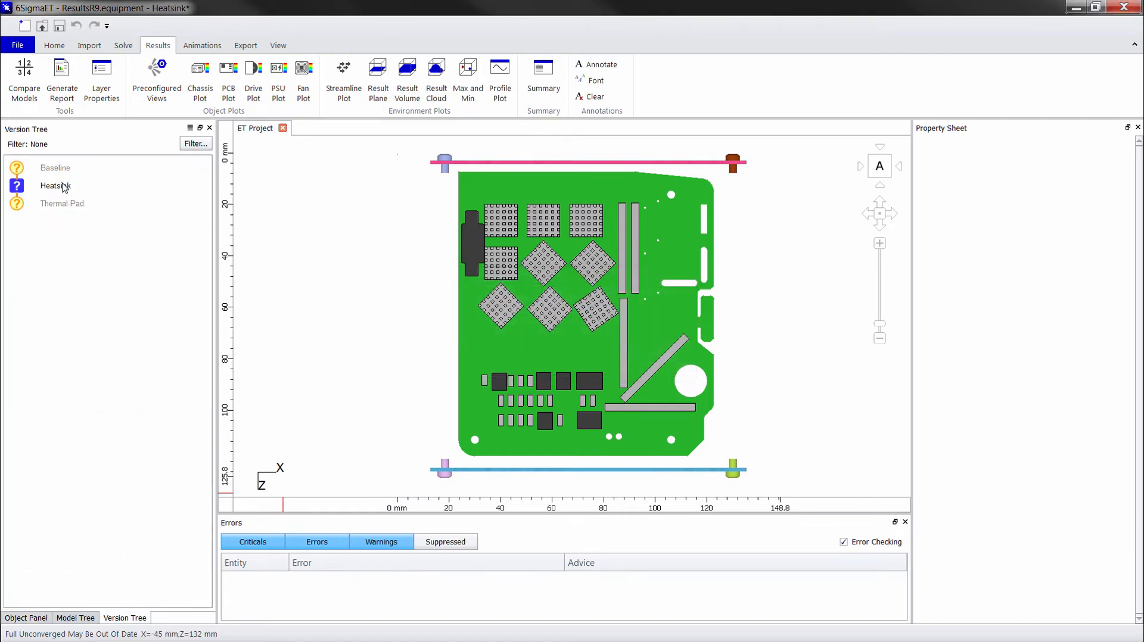
{"action": "left_click", "coordinate": [229, 89]}
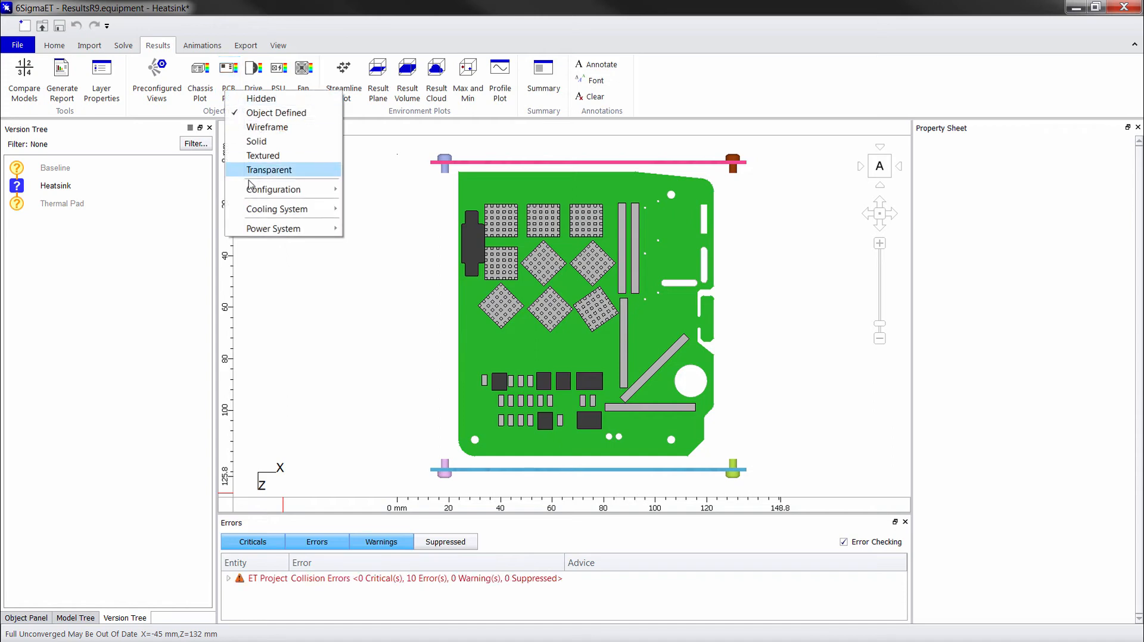
{"action": "mouse_move", "coordinate": [313, 210]}
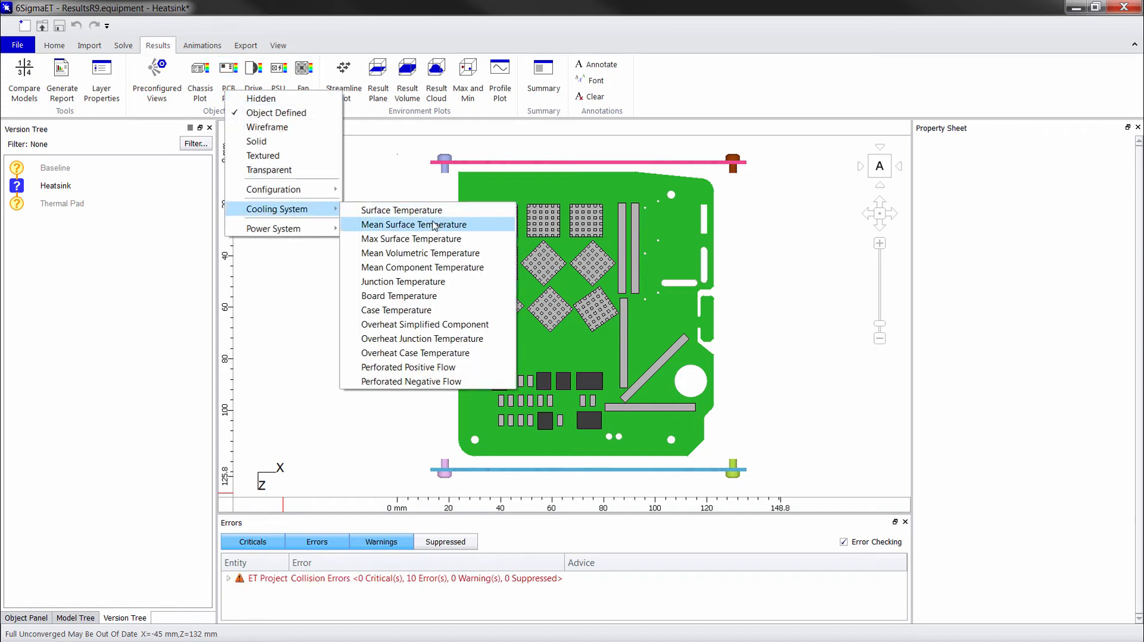
{"action": "left_click", "coordinate": [424, 325]}
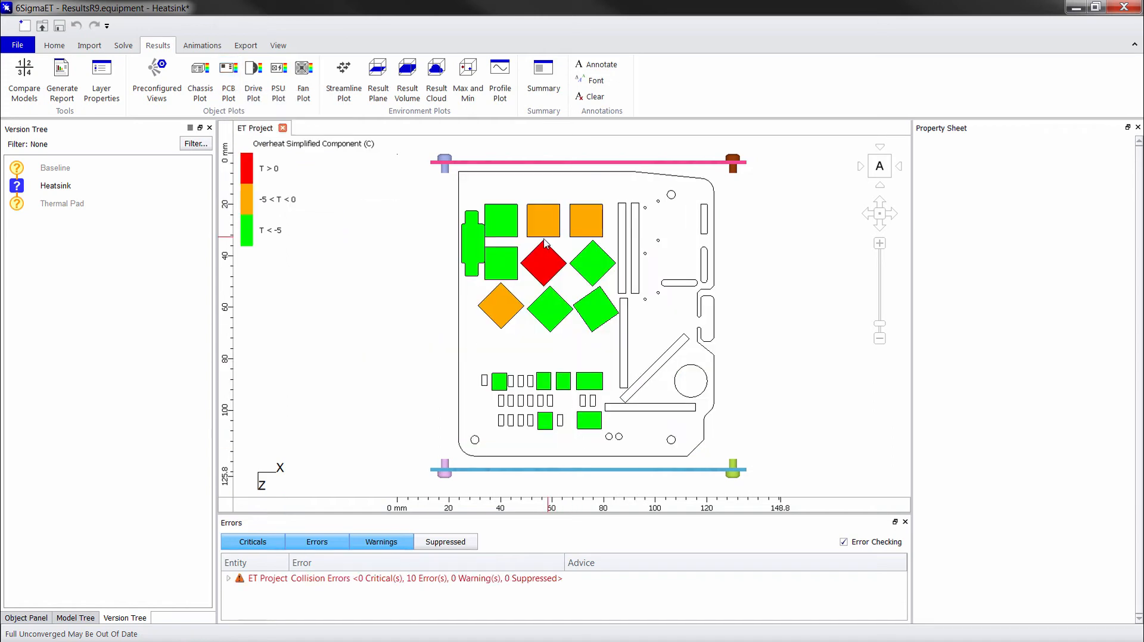
{"action": "mouse_move", "coordinate": [581, 449]}
{"action": "middle_mouse_down"}
{"action": "mouse_move", "coordinate": [572, 256]}
{"action": "mouse_move", "coordinate": [582, 450]}
{"action": "middle_mouse_up"}
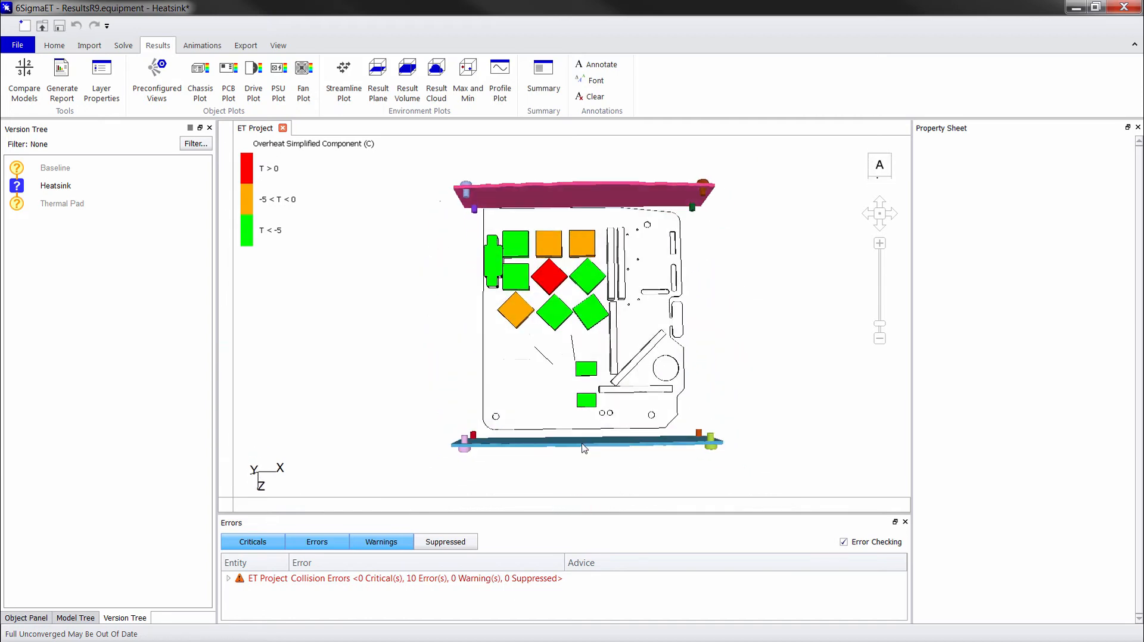
Step: Return the PCB plot to Object Defined, render the board by Surface Temperature and inspect both of its sides
{"action": "left_click", "coordinate": [238, 97]}
{"action": "left_click", "coordinate": [264, 117]}
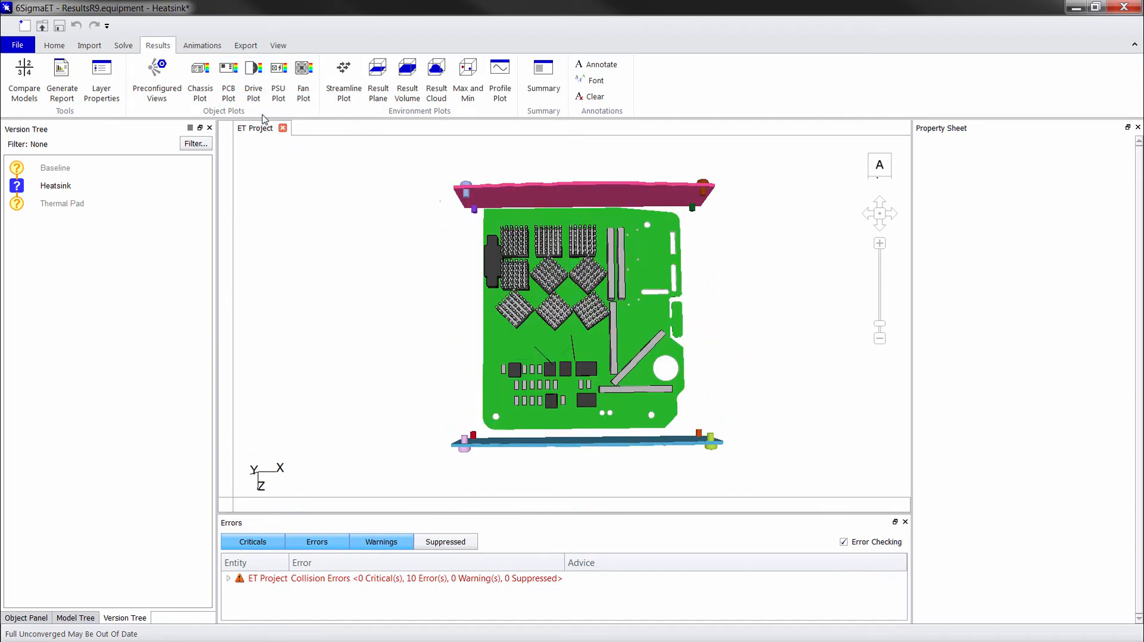
{"action": "left_click", "coordinate": [488, 343]}
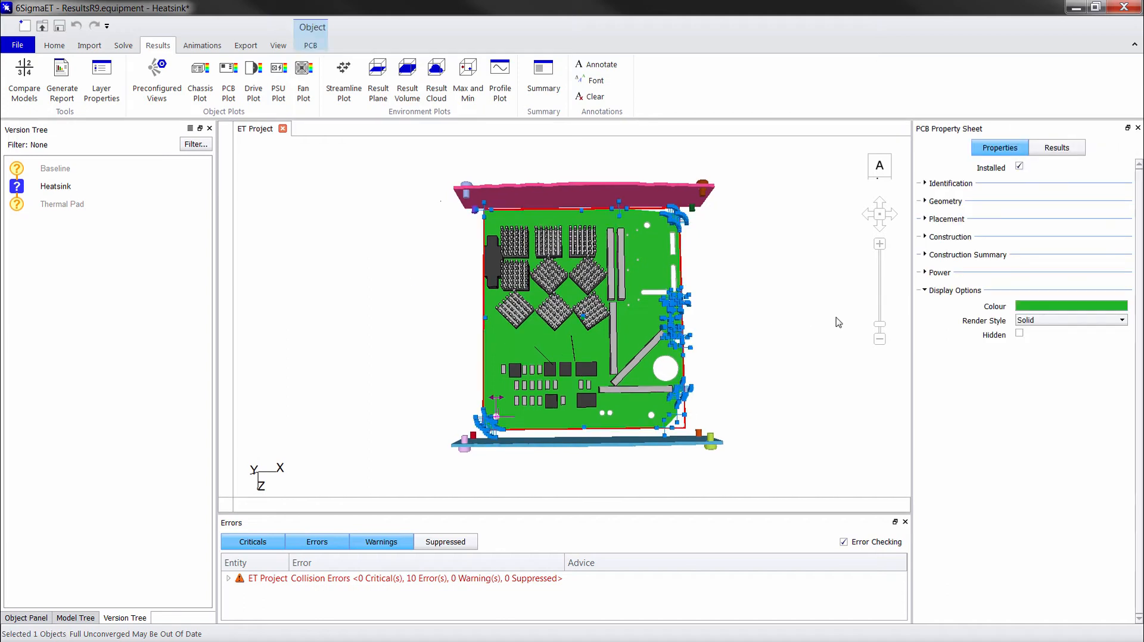
{"action": "left_click", "coordinate": [1043, 320]}
{"action": "left_click", "coordinate": [1048, 391]}
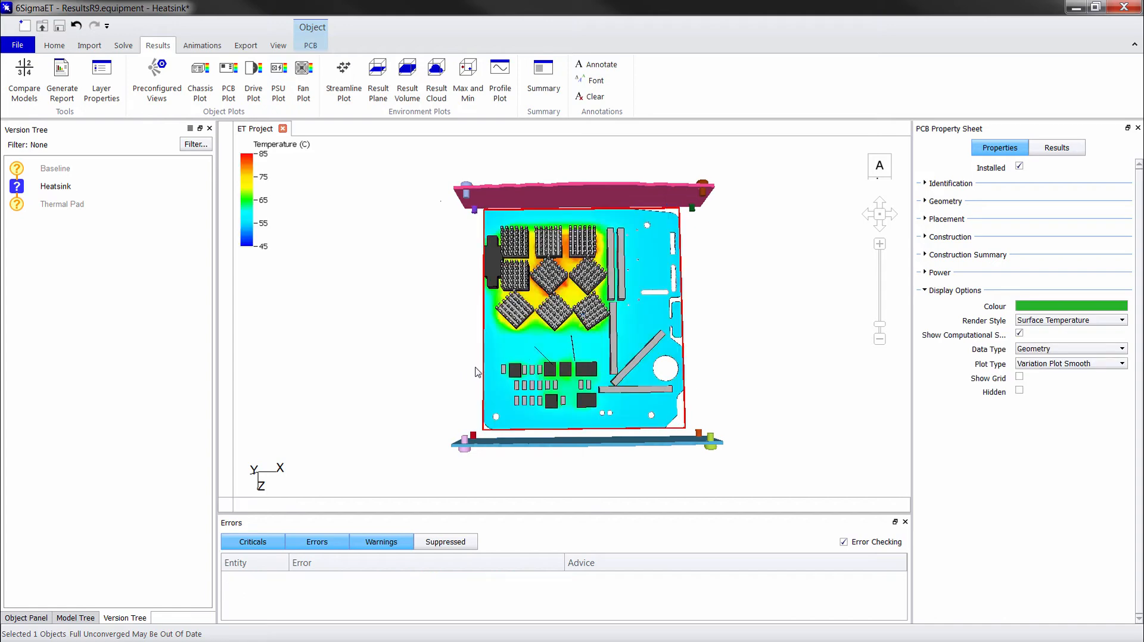
{"action": "scroll", "coordinate": [559, 290], "scroll_direction": "up", "scroll_amount": 6}
{"action": "scroll", "coordinate": [561, 292], "scroll_direction": "down", "scroll_amount": 6}
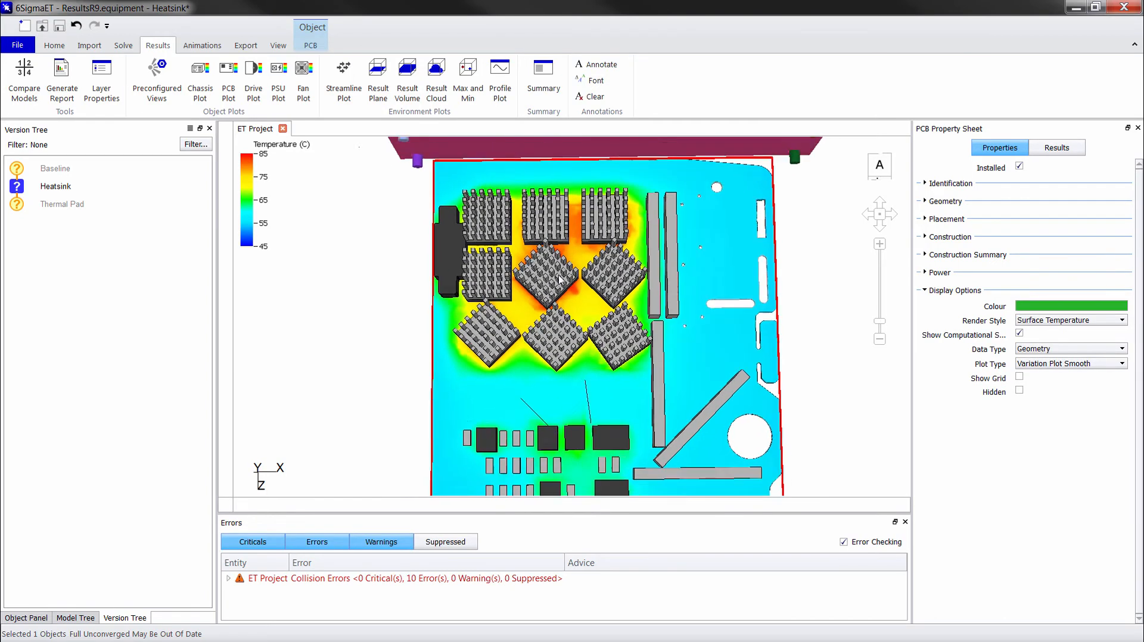
{"action": "left_click_drag", "start_coordinate": [593, 460], "coordinate": [576, 235]}
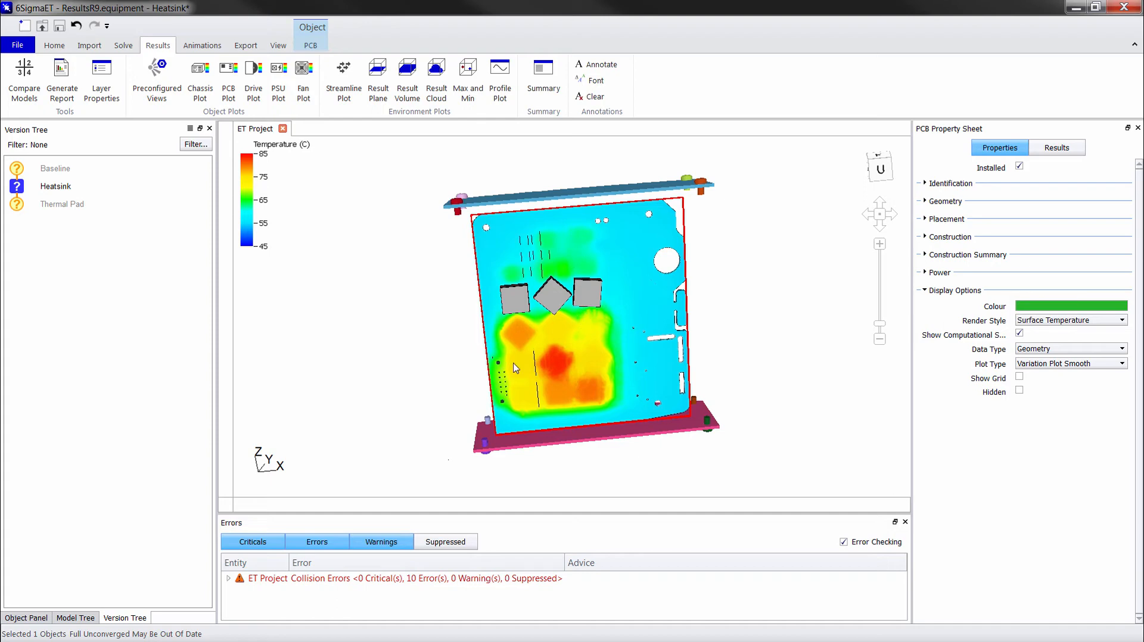
{"action": "left_click", "coordinate": [394, 347]}
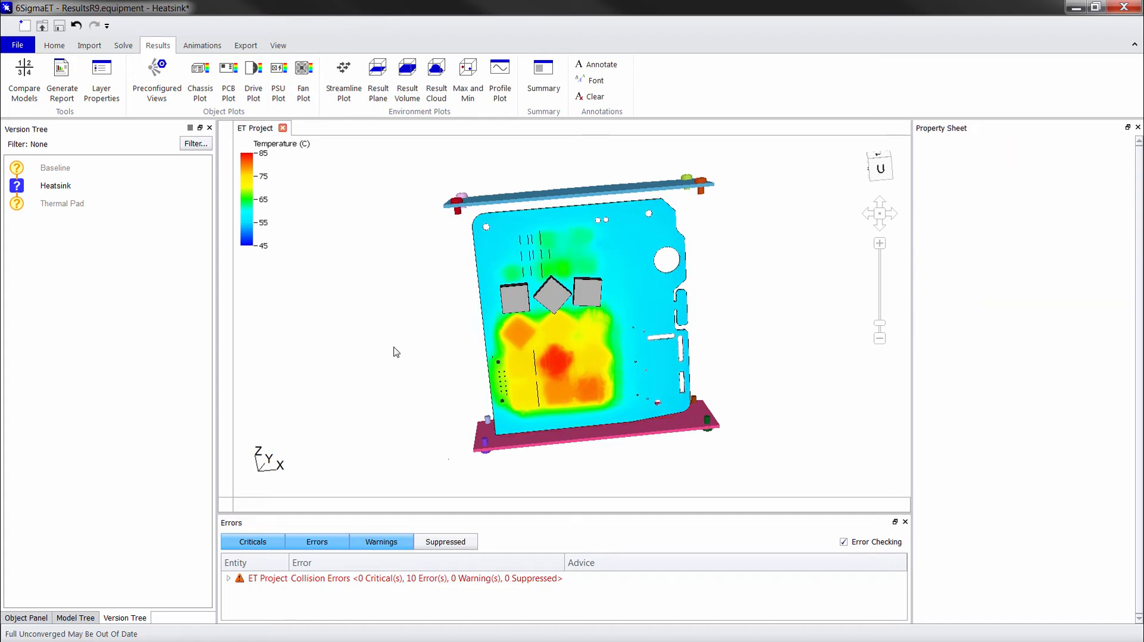
{"action": "left_click_drag", "start_coordinate": [408, 347], "coordinate": [408, 347]}
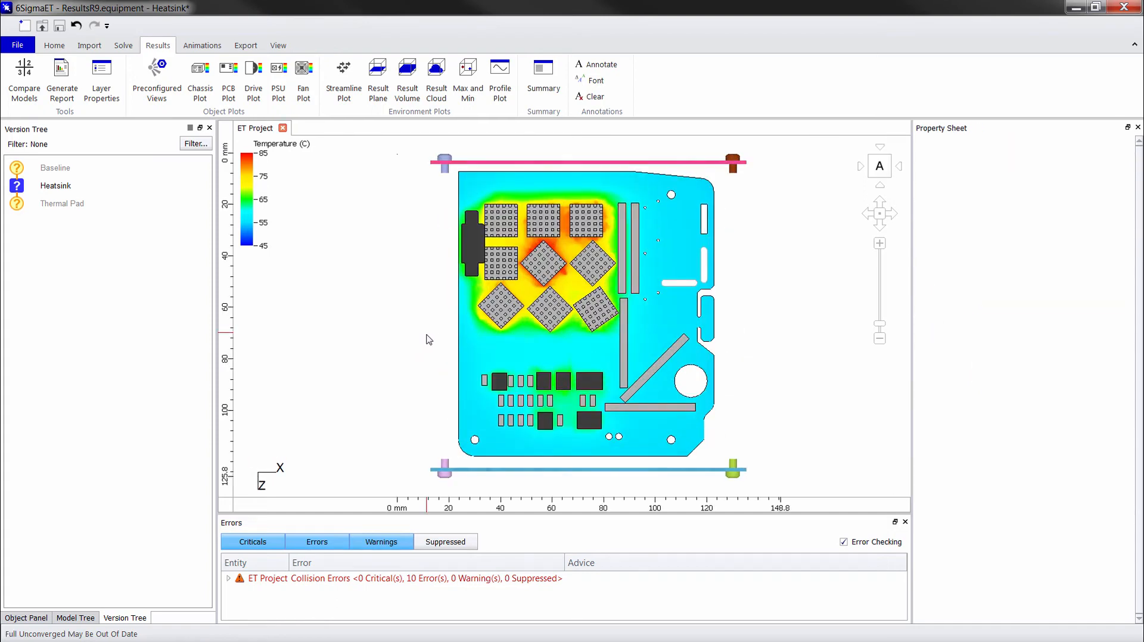
Step: Switch to the Thermal Pad version of the model and inspect the underside of its PCB
{"action": "double_click", "coordinate": [72, 205]}
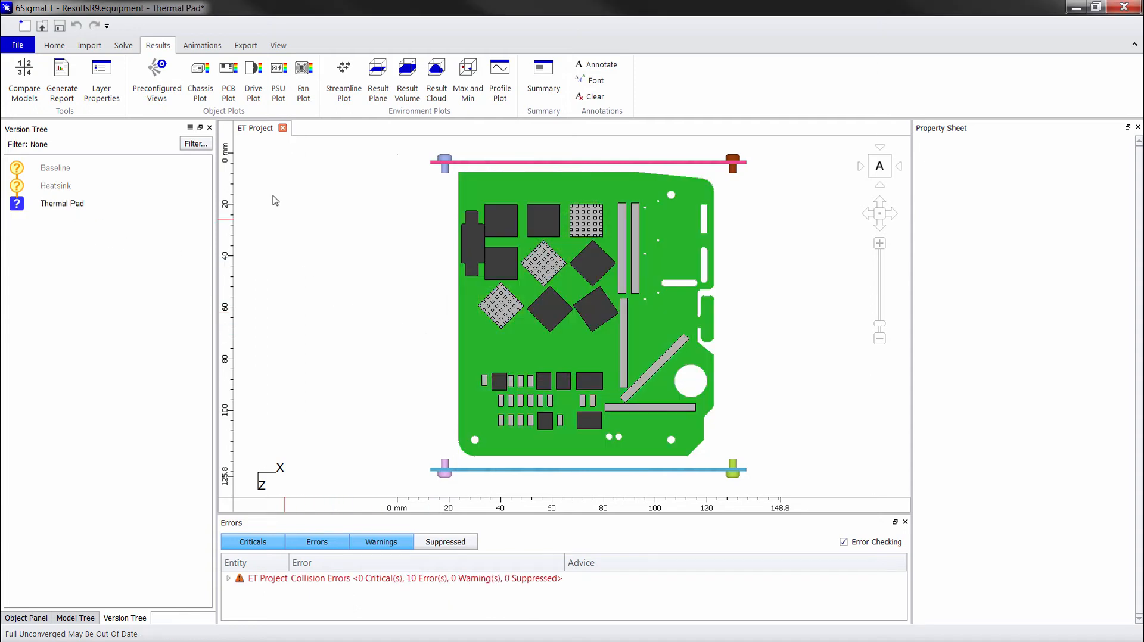
{"action": "key", "text": "r"}
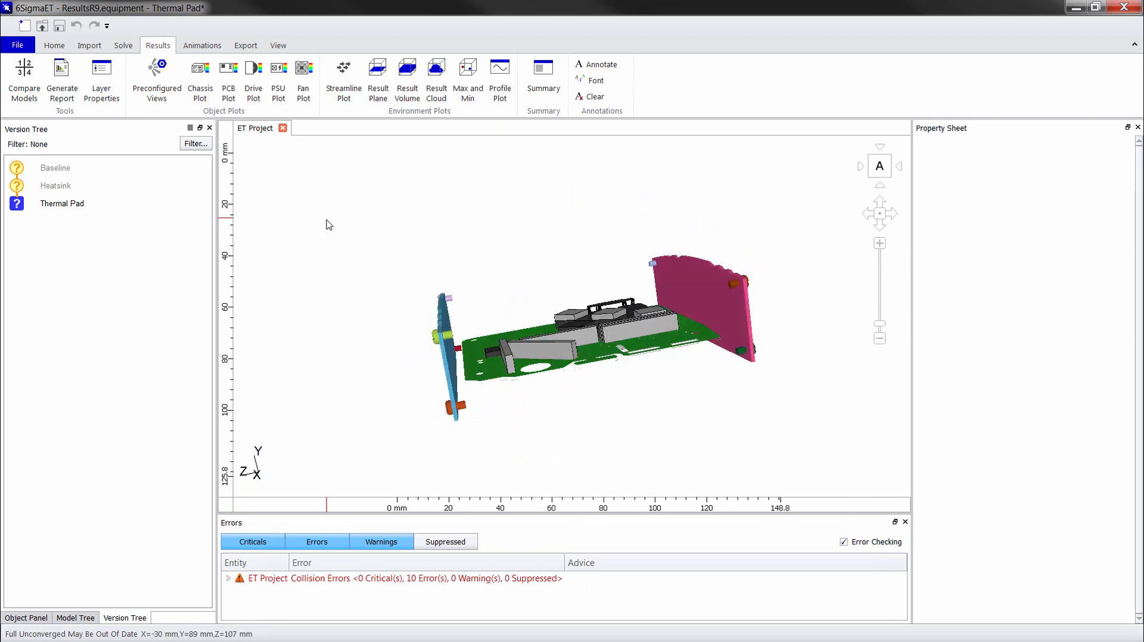
{"action": "key", "text": "i"}
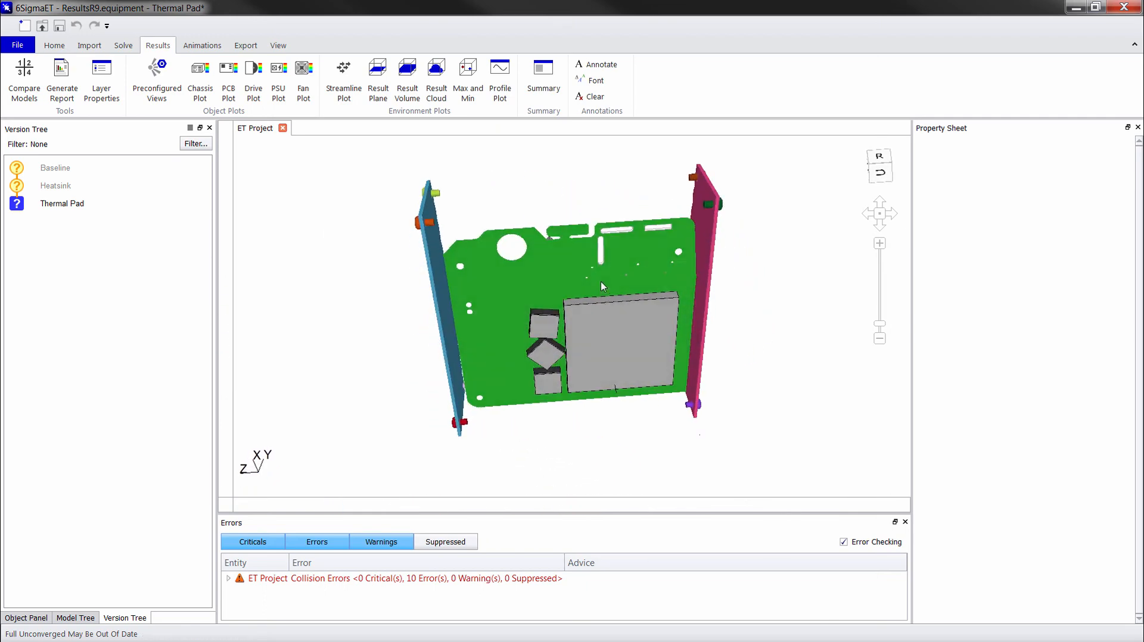
Step: Select the large TIM on the PCB's underside using TIM pick priority, examine its construction properties, and turn the priority off
{"action": "left_click", "coordinate": [25, 617]}
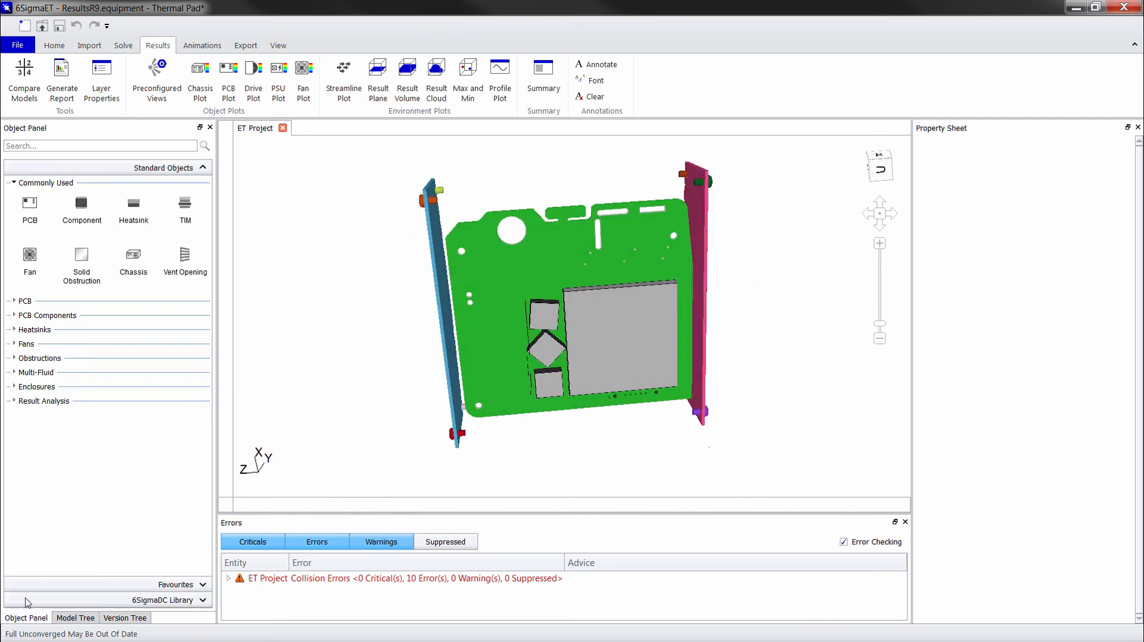
{"action": "left_click", "coordinate": [185, 211]}
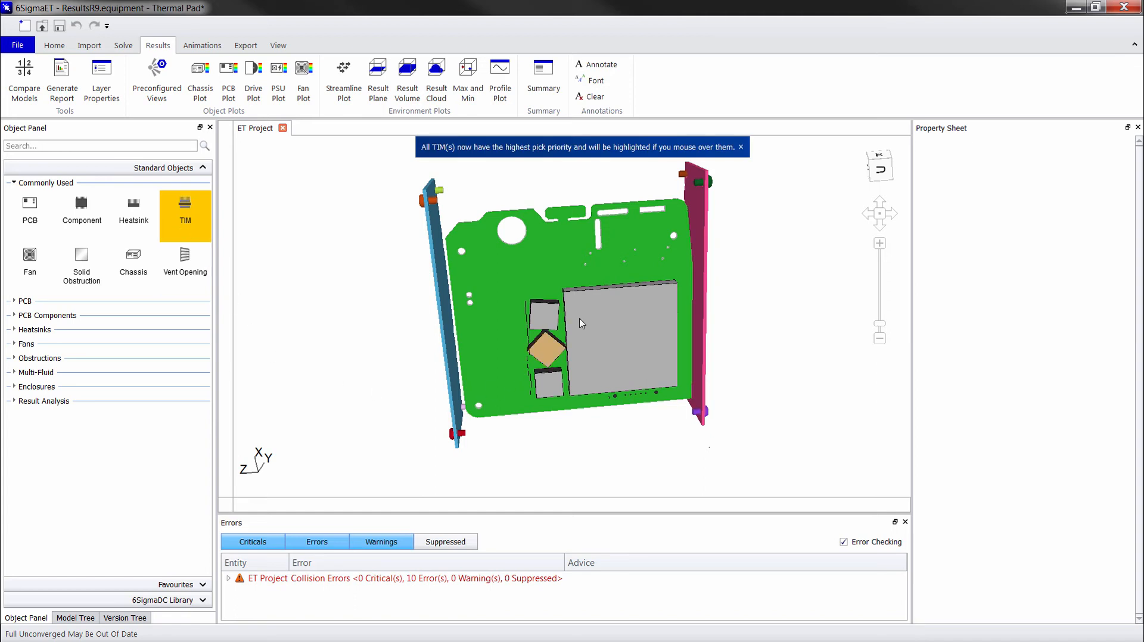
{"action": "left_click", "coordinate": [610, 317]}
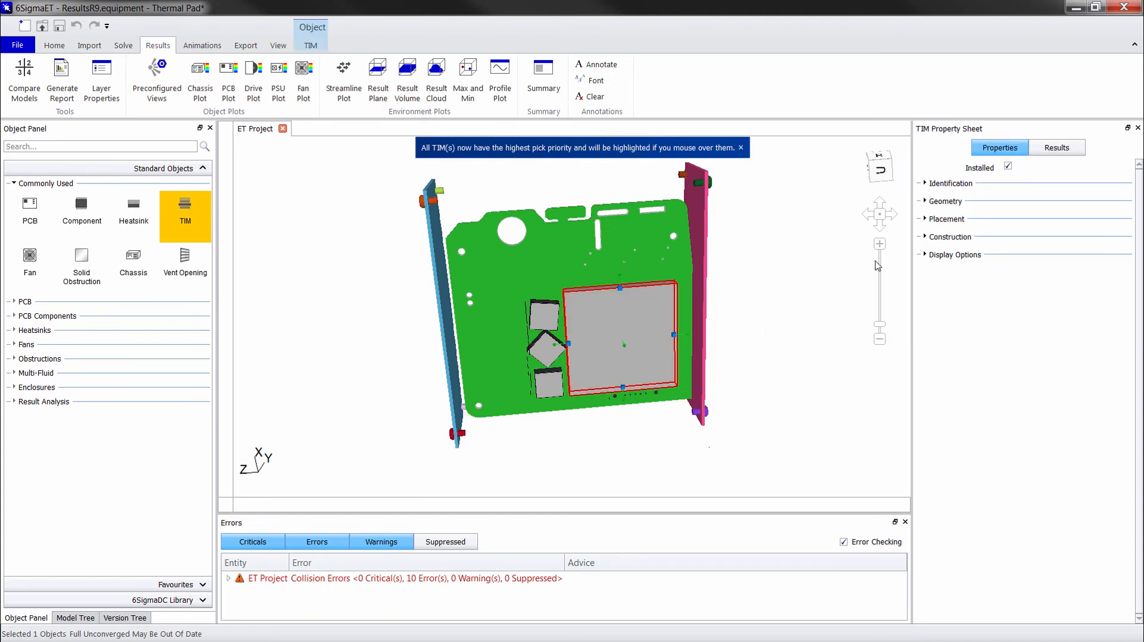
{"action": "left_click", "coordinate": [925, 237]}
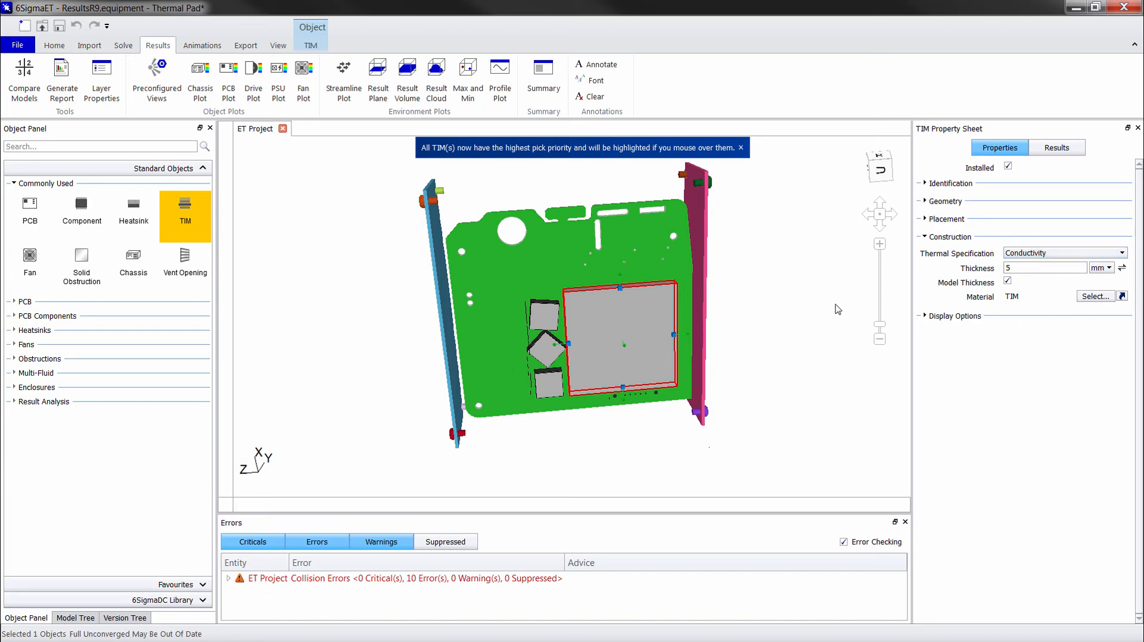
{"action": "left_click", "coordinate": [188, 222]}
{"action": "middle_click_drag", "start_coordinate": [372, 337], "coordinate": [411, 350]}
{"action": "left_click", "coordinate": [411, 347]}
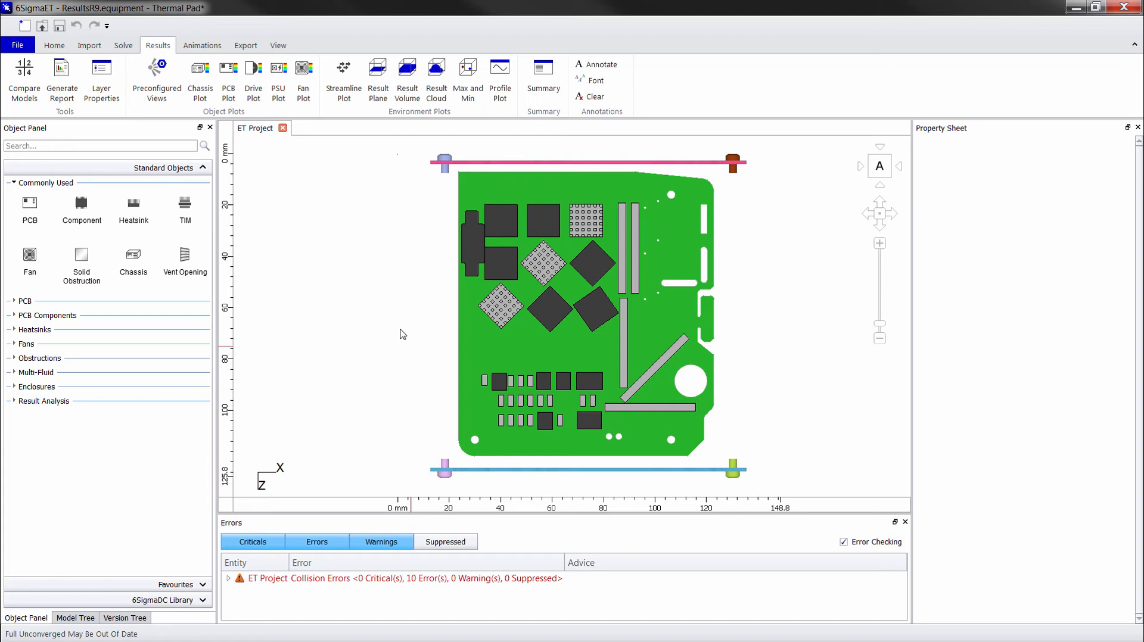
Step: Plot Overheat Simplified Component on the PCB and examine the components on both sides of the board
{"action": "left_click", "coordinate": [230, 95]}
{"action": "mouse_move", "coordinate": [278, 204]}
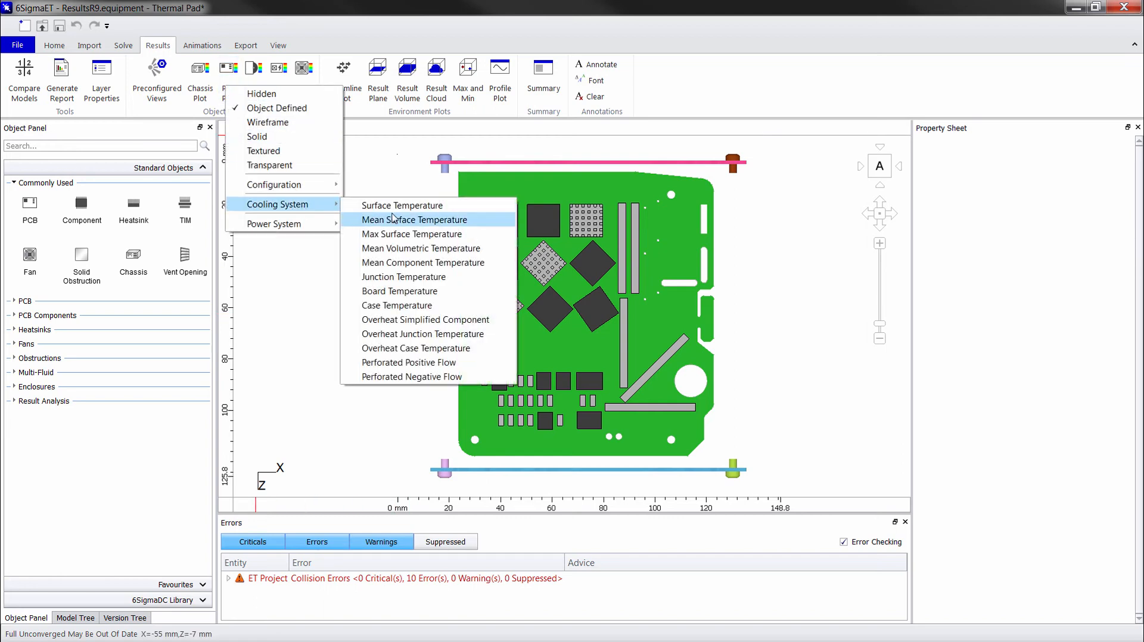
{"action": "left_click", "coordinate": [405, 320]}
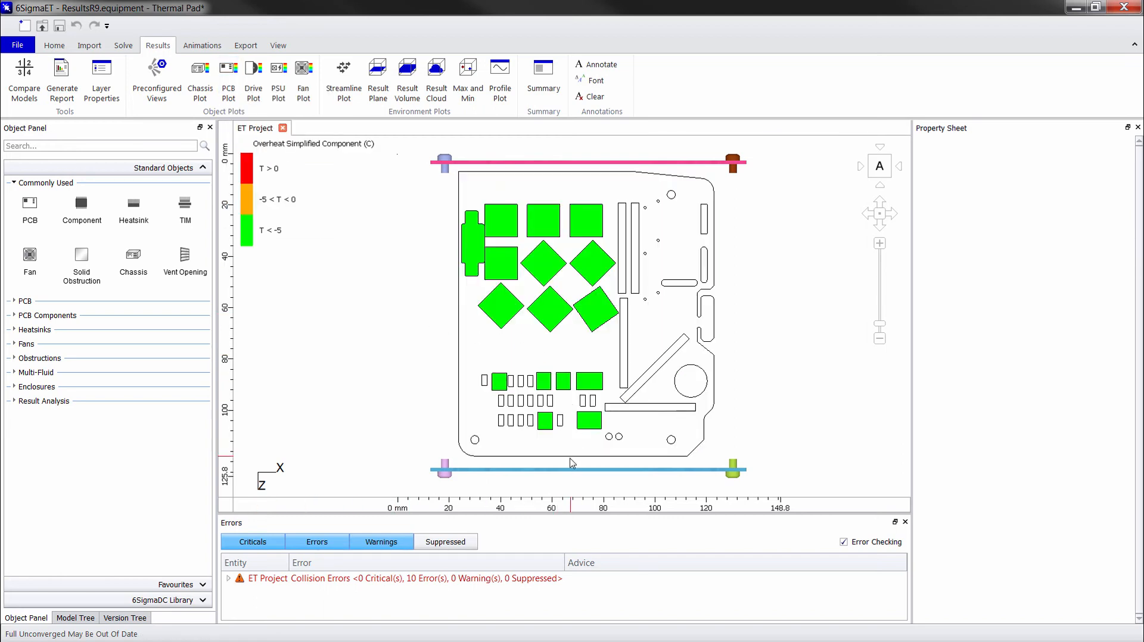
{"action": "left_click_drag", "start_coordinate": [576, 480], "coordinate": [571, 289]}
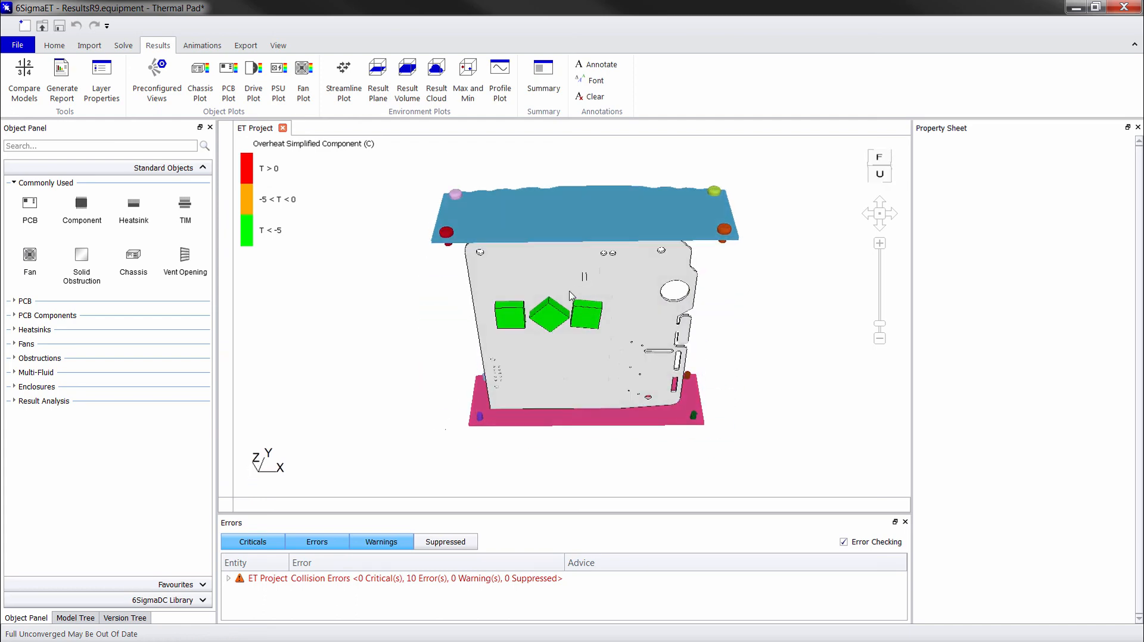
{"action": "key", "text": "a"}
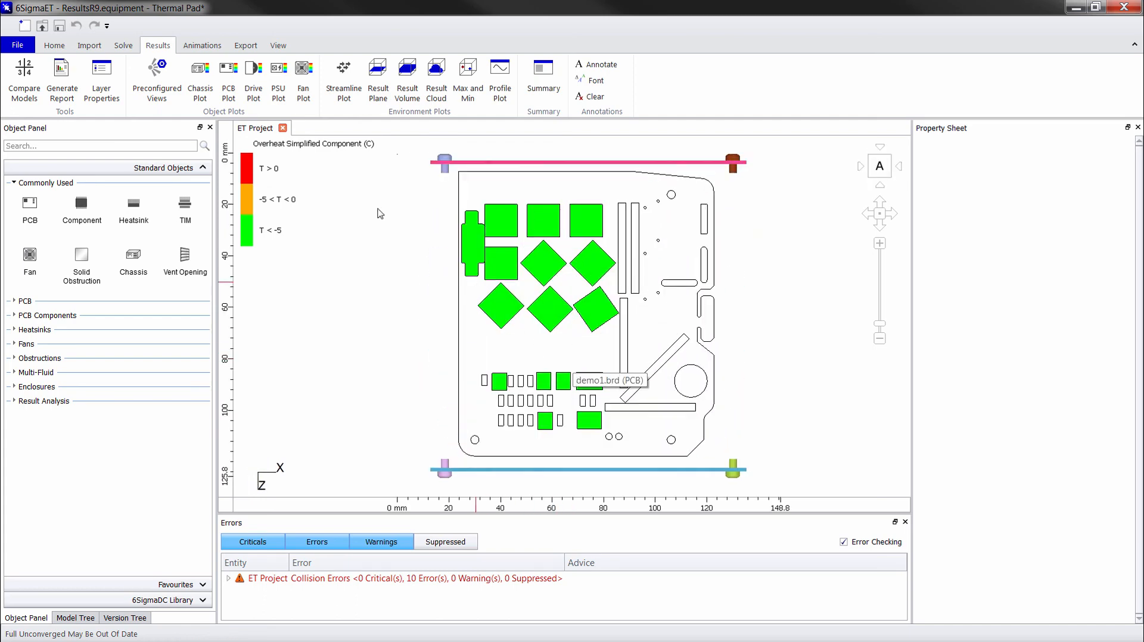
Step: Return the PCB plot to Object Defined, set the board's render style to Surface Temperature and inspect its top and underside
{"action": "left_click", "coordinate": [229, 89]}
{"action": "left_click", "coordinate": [251, 118]}
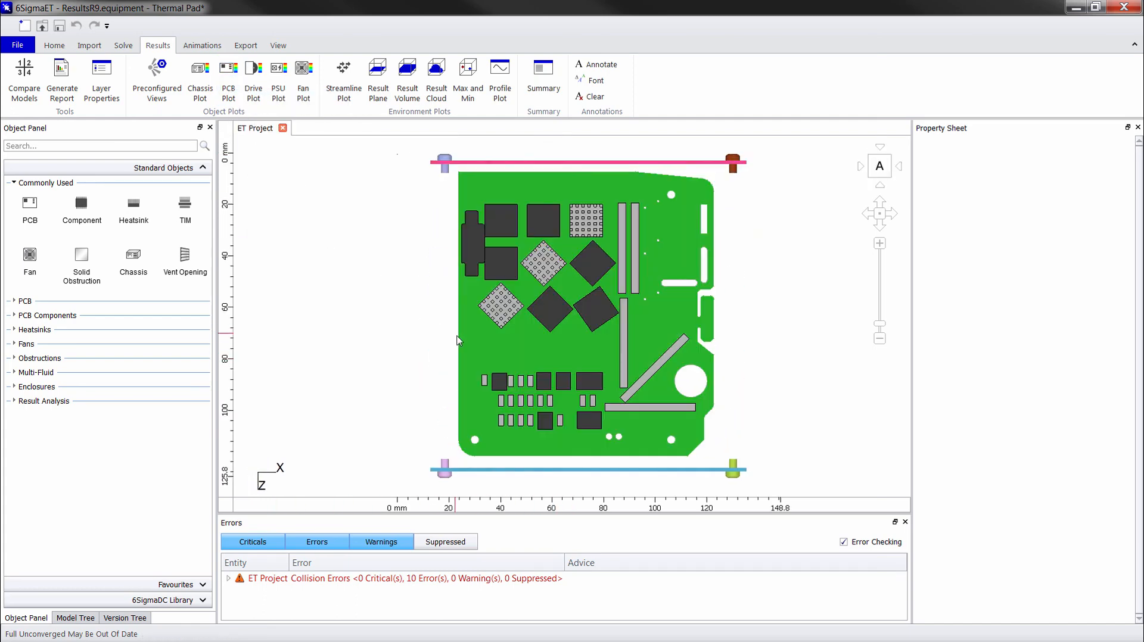
{"action": "left_click", "coordinate": [467, 349]}
{"action": "left_click", "coordinate": [1049, 321]}
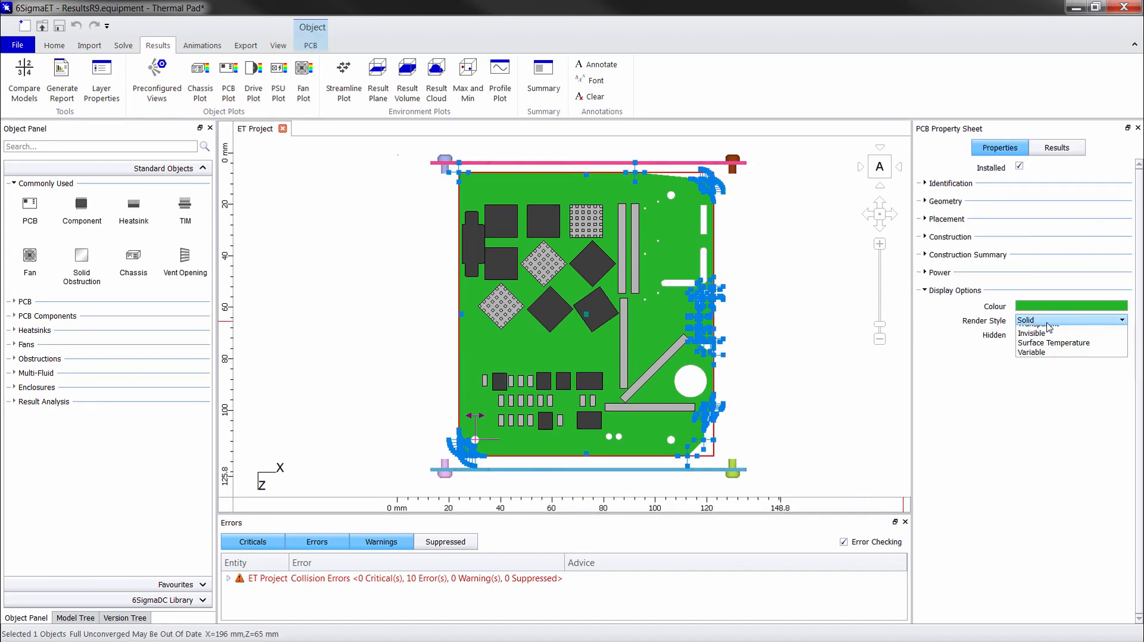
{"action": "left_click", "coordinate": [1026, 389]}
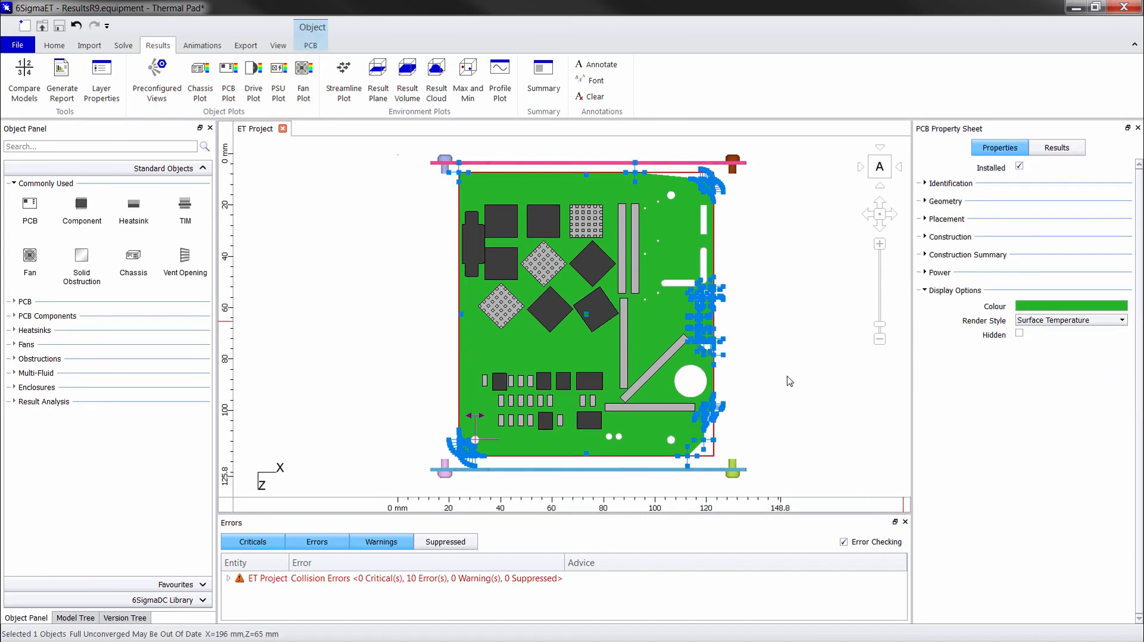
{"action": "left_click", "coordinate": [356, 388]}
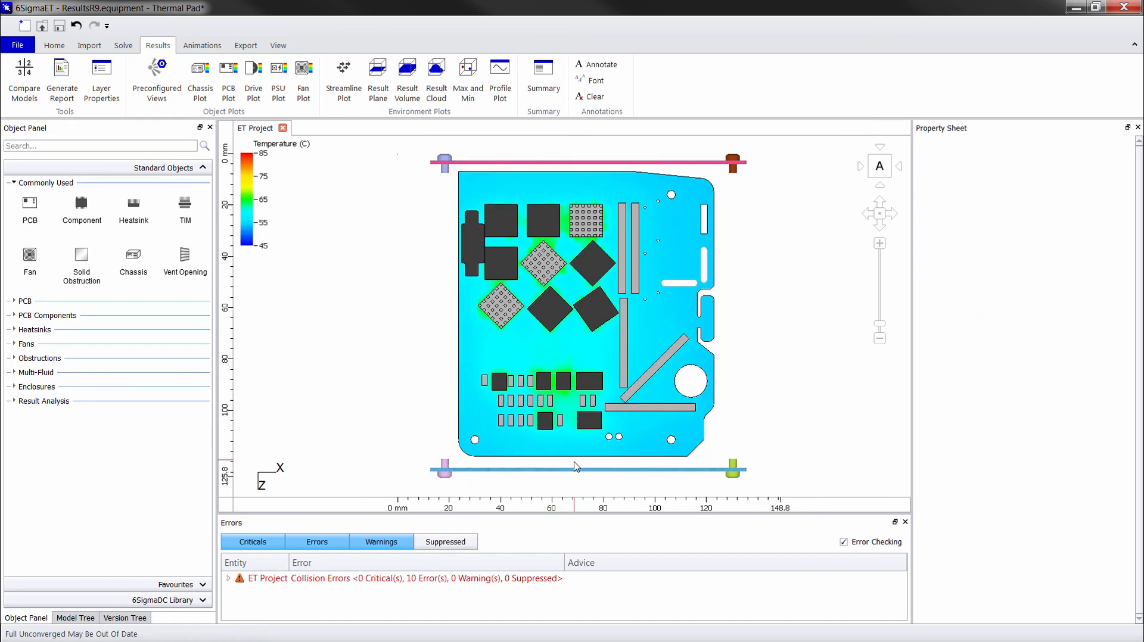
{"action": "key", "text": "u"}
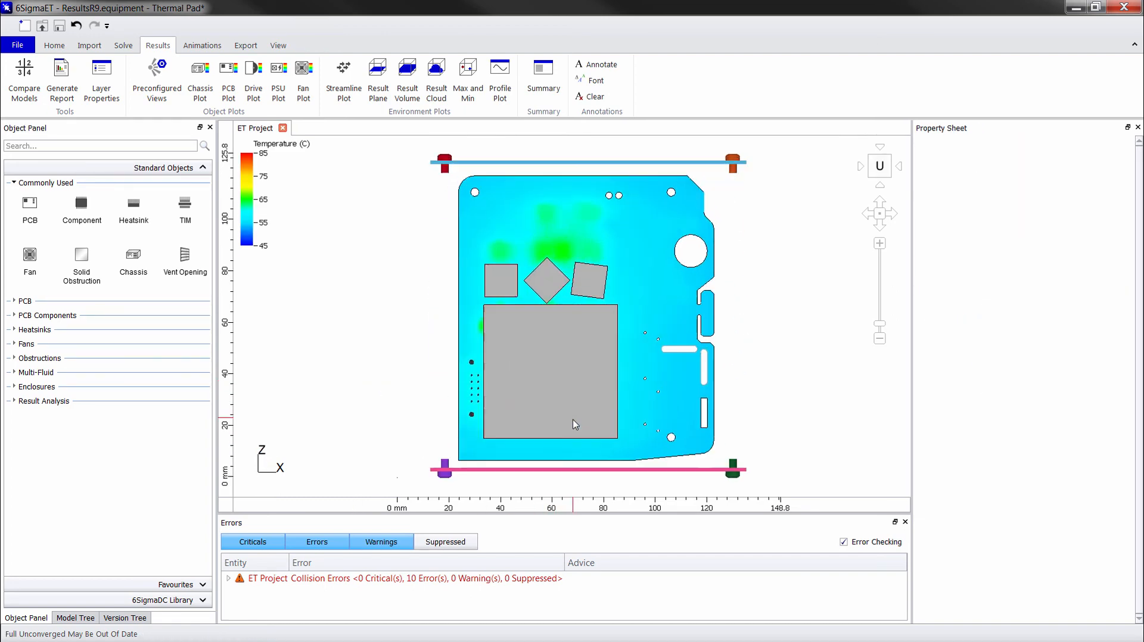